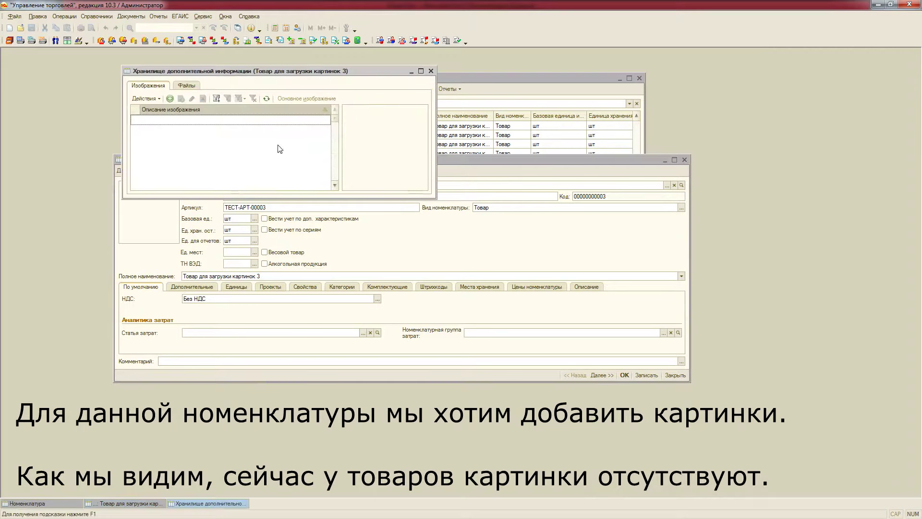
Check the stored additional files of the item "Товар для загрузки картинок 5" and close the item windows.
{"action": "left_click", "coordinate": [429, 73]}
{"action": "left_click", "coordinate": [684, 159]}
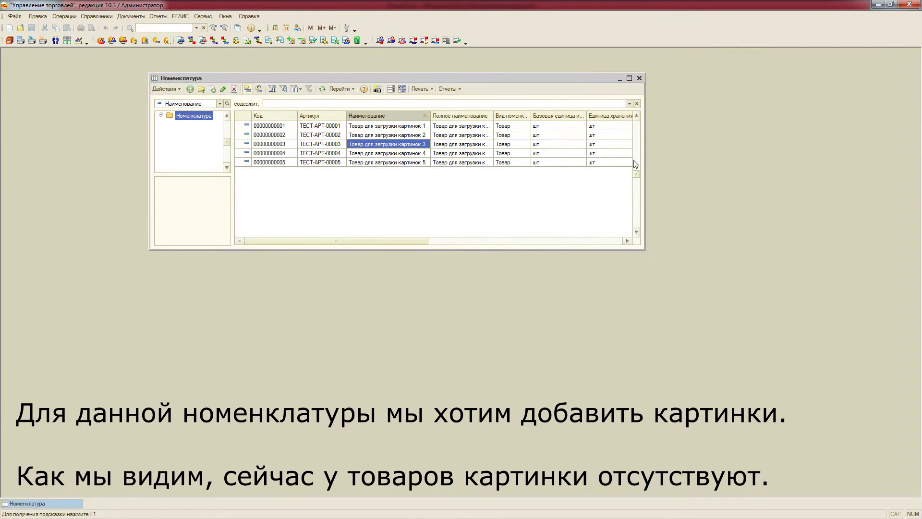
{"action": "double_click", "coordinate": [430, 162]}
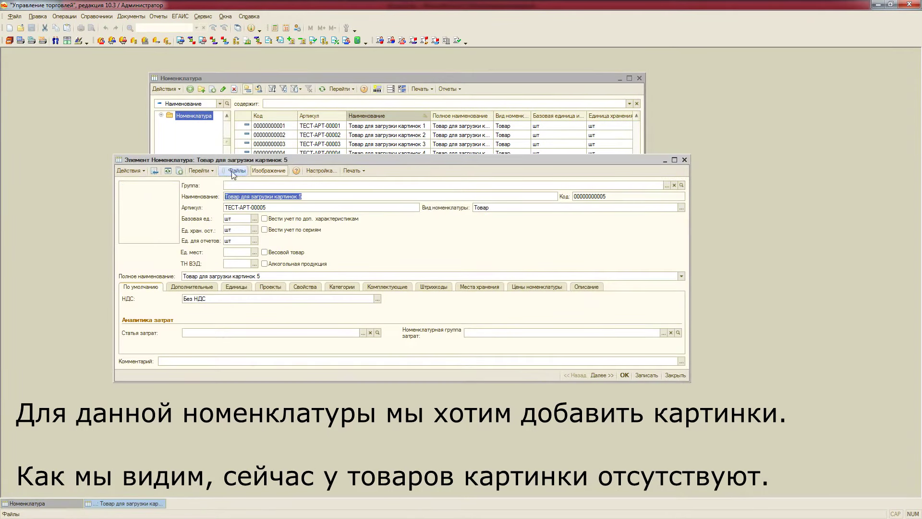
{"action": "left_click", "coordinate": [232, 171]}
{"action": "left_click", "coordinate": [430, 72]}
{"action": "left_click", "coordinate": [685, 159]}
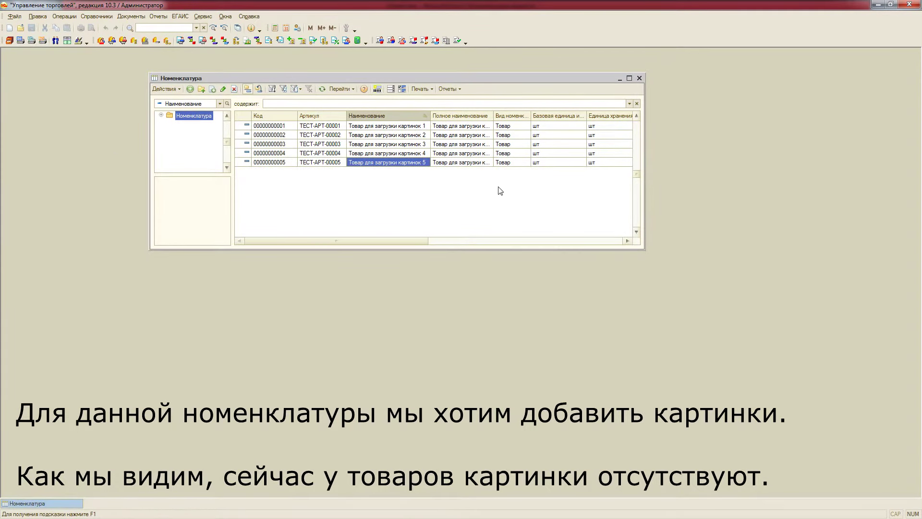
Move the Номенклатура list aside and open the external processing file zagruzka-kartinok-iz-excel-1s-ut-10-3.epf from the Документы\obrabotki folder.
{"action": "left_click_drag", "start_coordinate": [412, 75], "coordinate": [683, 58]}
{"action": "left_click", "coordinate": [15, 16]}
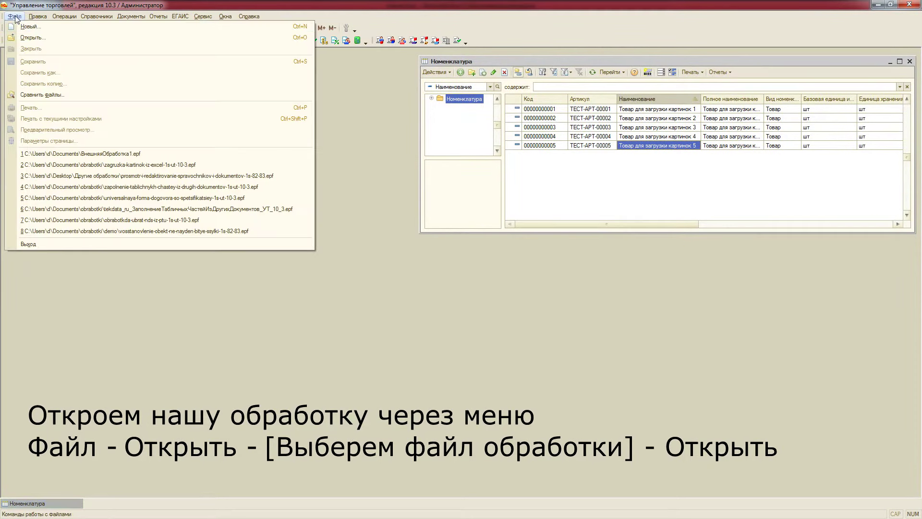
{"action": "left_click", "coordinate": [34, 40]}
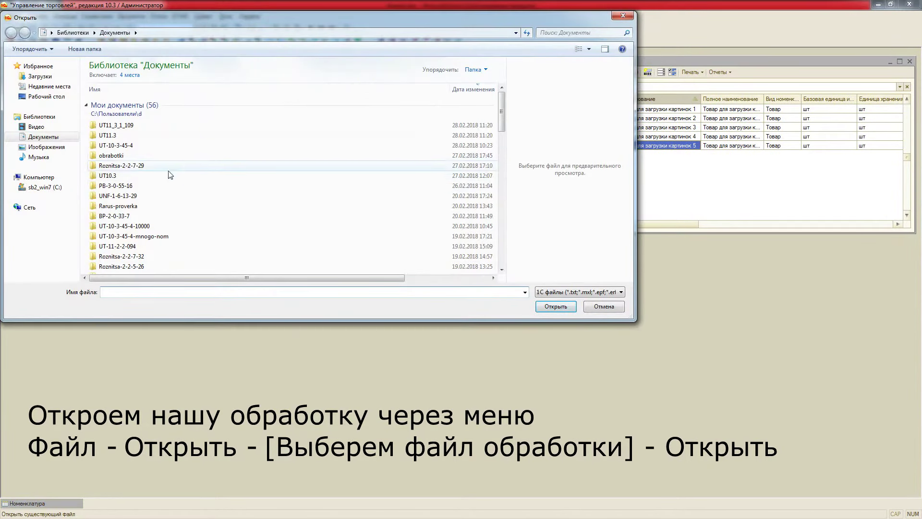
{"action": "double_click", "coordinate": [110, 156]}
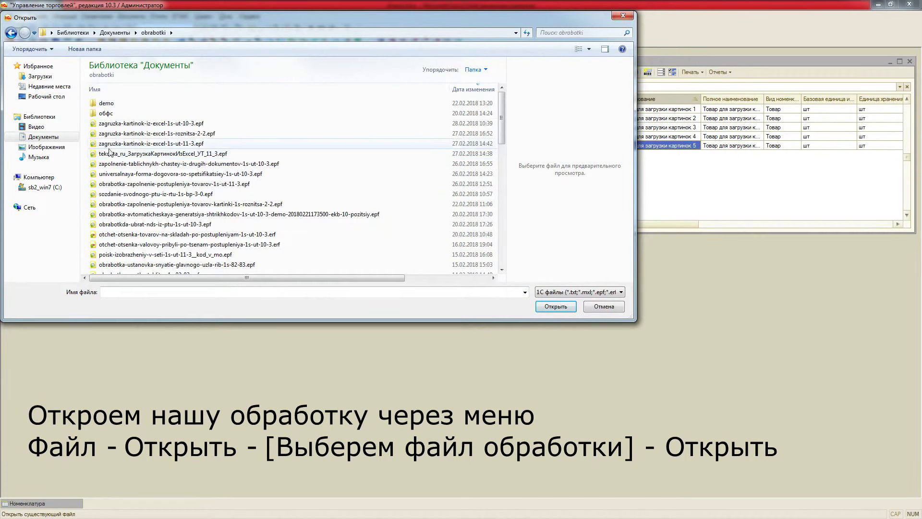
{"action": "left_click", "coordinate": [125, 125]}
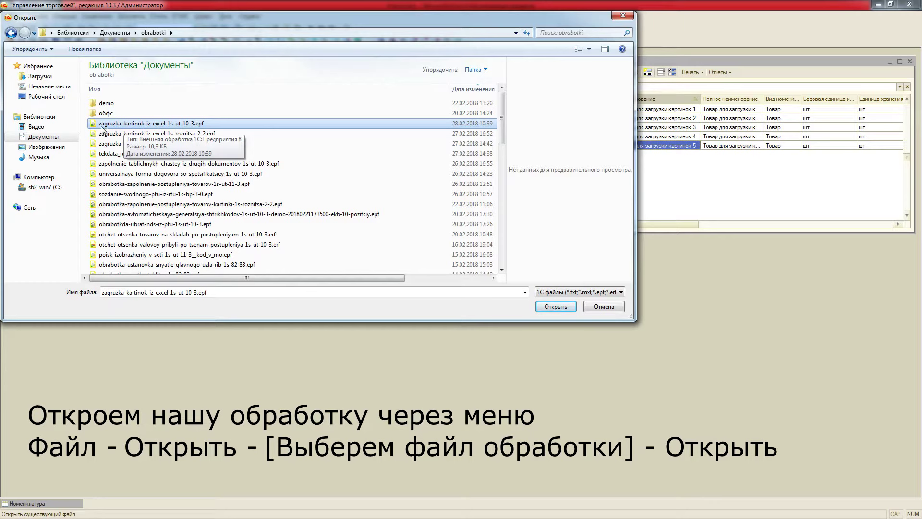
{"action": "left_click", "coordinate": [541, 307]}
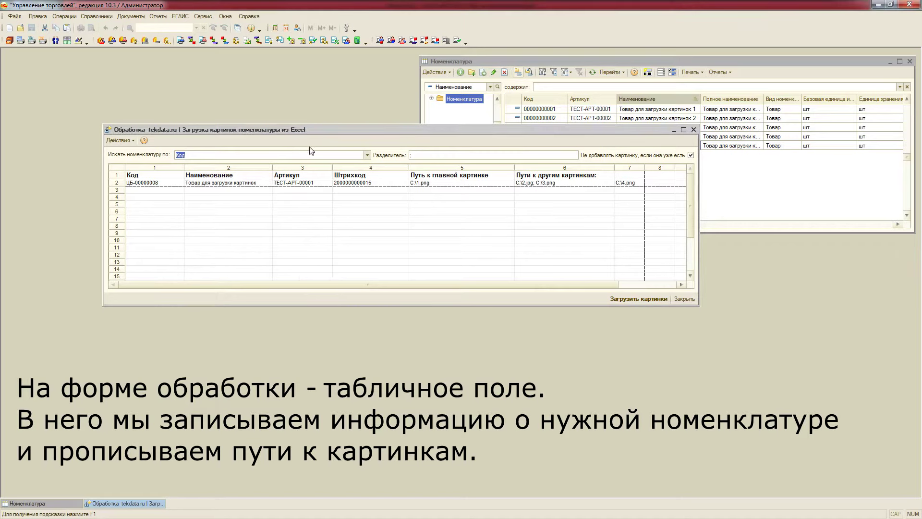
Reposition the image-loading form and increase its height to show more table rows.
{"action": "left_click_drag", "start_coordinate": [362, 126], "coordinate": [358, 71]}
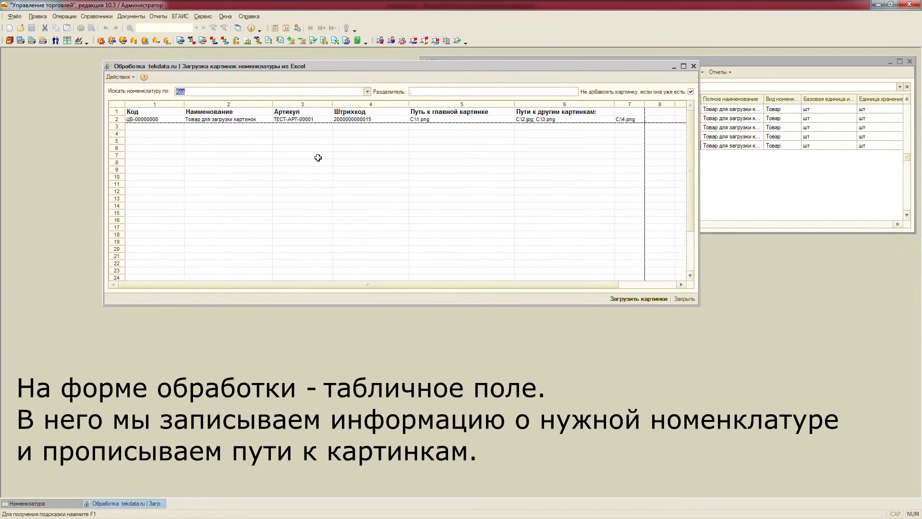
{"action": "left_click_drag", "start_coordinate": [304, 305], "coordinate": [299, 372]}
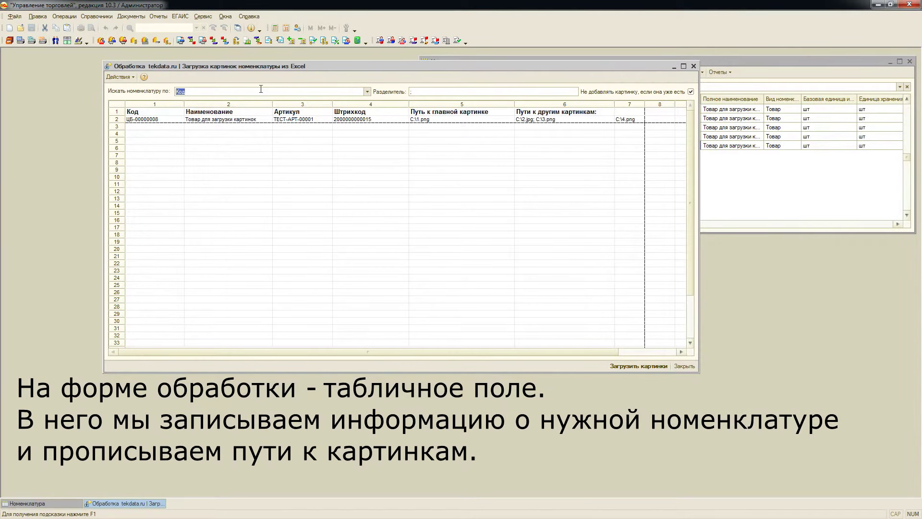
{"action": "left_click_drag", "start_coordinate": [263, 67], "coordinate": [263, 101]}
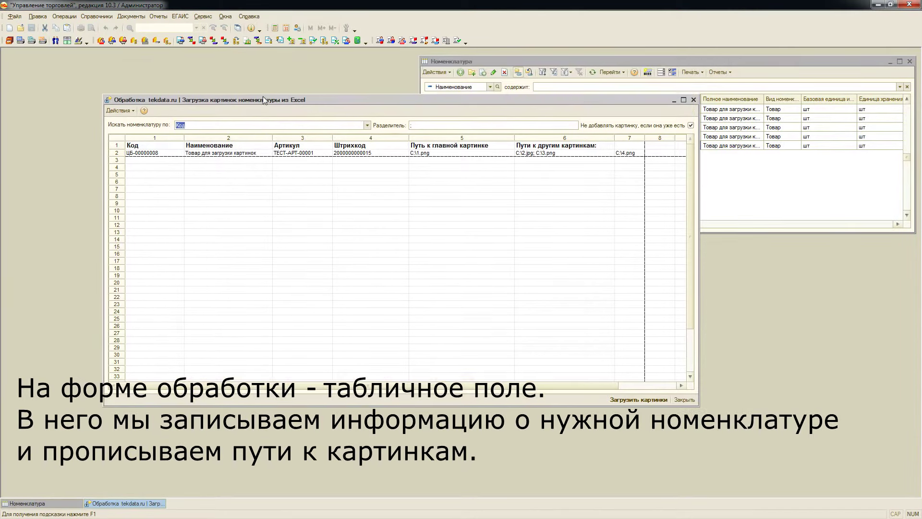
Examine the example table's Код, Наименование, Артикул, Штрихкод and "Путь к главной картинке" columns.
{"action": "left_click", "coordinate": [158, 146]}
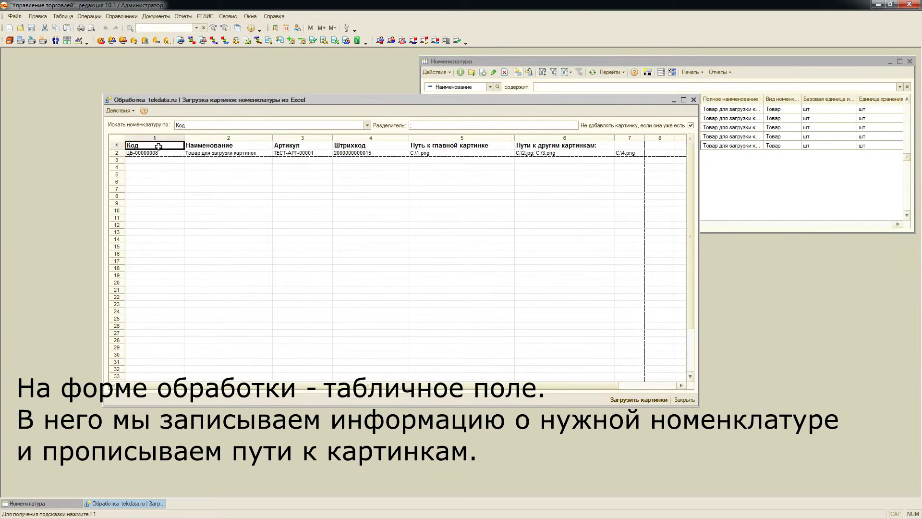
{"action": "left_click", "coordinate": [208, 146]}
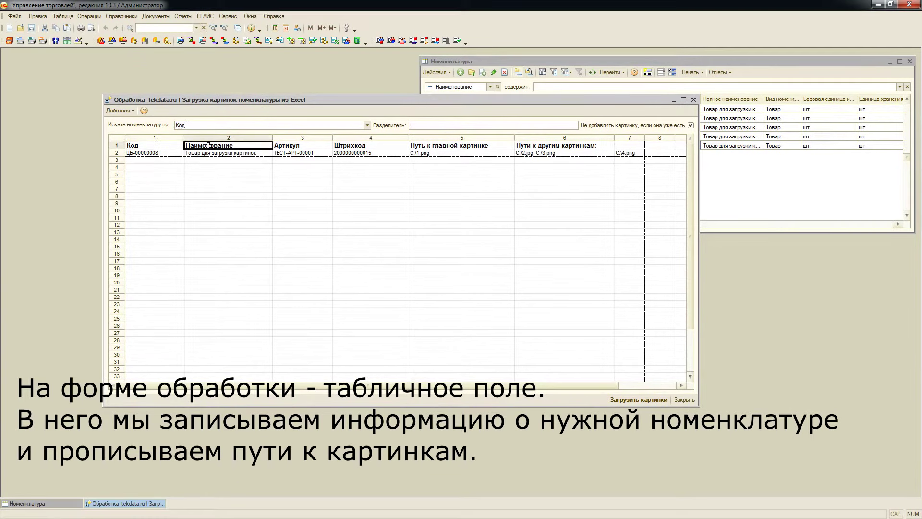
{"action": "left_click", "coordinate": [288, 145]}
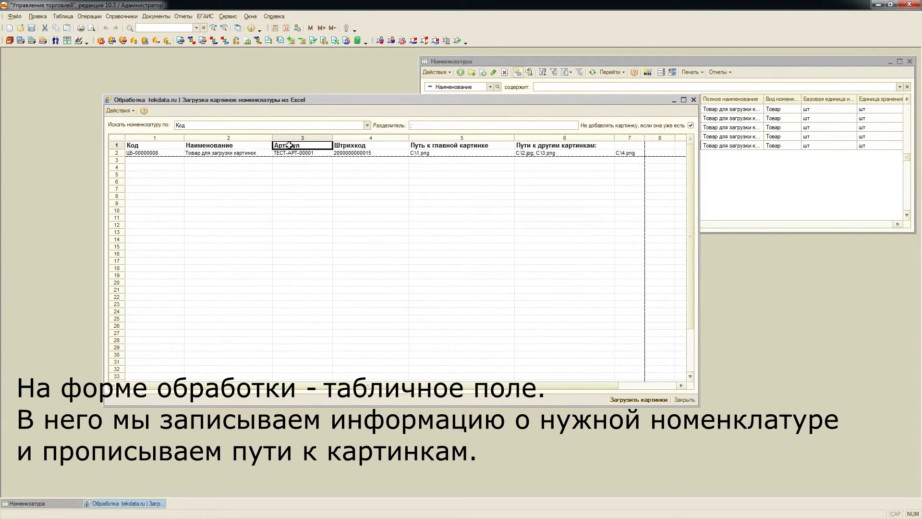
{"action": "left_click", "coordinate": [359, 145]}
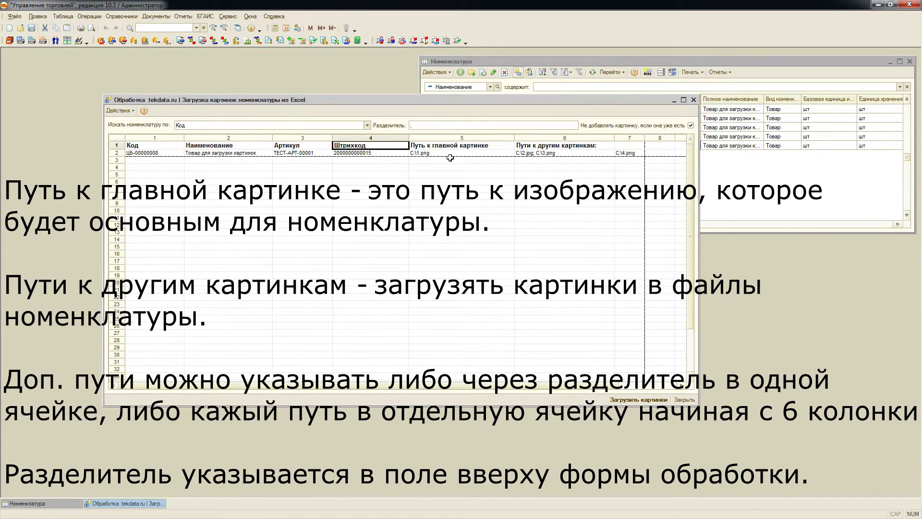
{"action": "left_click", "coordinate": [497, 147]}
{"action": "left_click", "coordinate": [491, 154]}
Examine the additional image paths in columns 6 and 7 of the example row and the Разделитель setting.
{"action": "left_click", "coordinate": [545, 147]}
{"action": "left_click_drag", "start_coordinate": [508, 102], "coordinate": [499, 73]}
{"action": "left_click", "coordinate": [524, 125]}
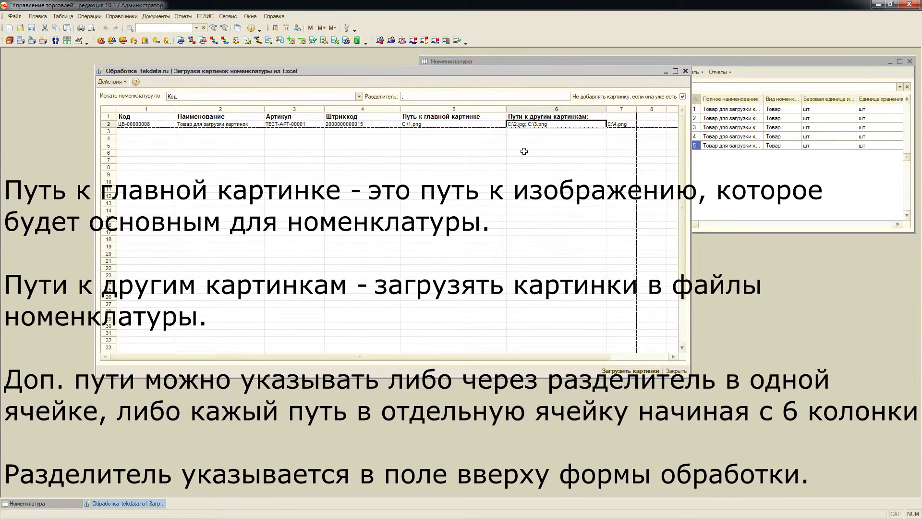
{"action": "left_click", "coordinate": [619, 125]}
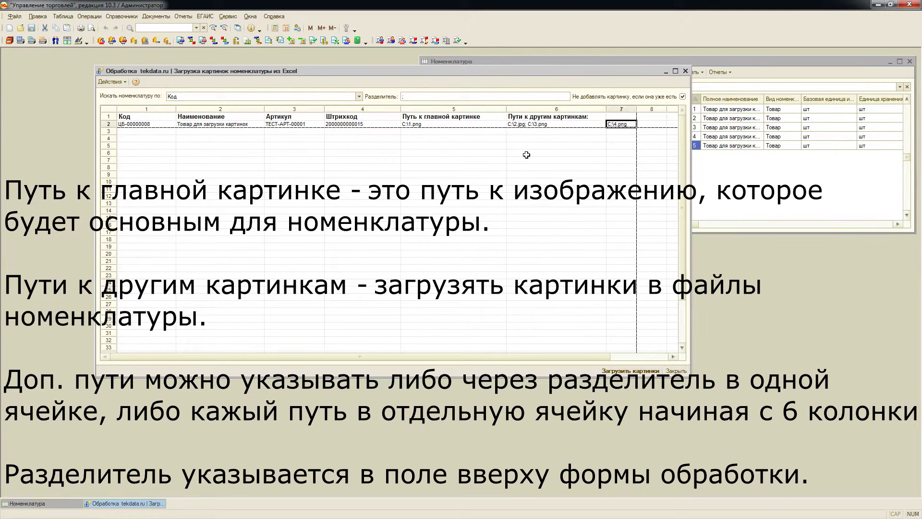
{"action": "double_click", "coordinate": [526, 125]}
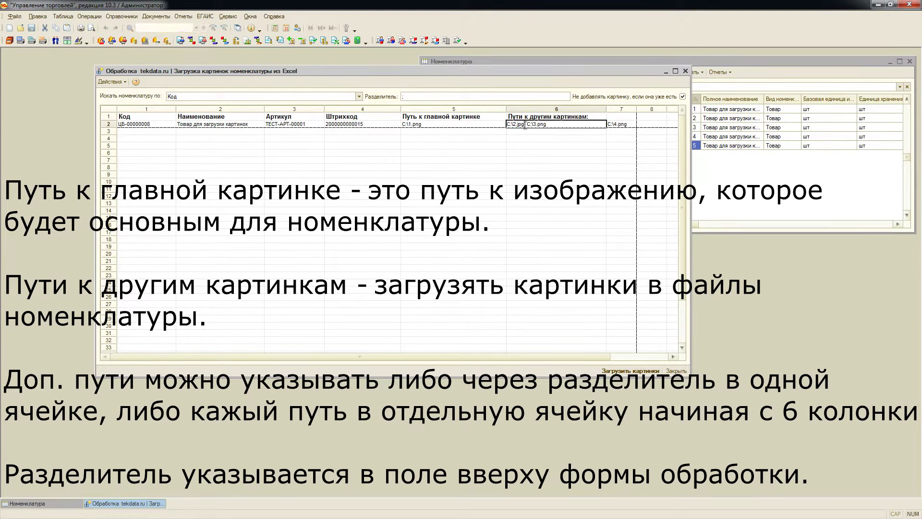
{"action": "left_click", "coordinate": [425, 96]}
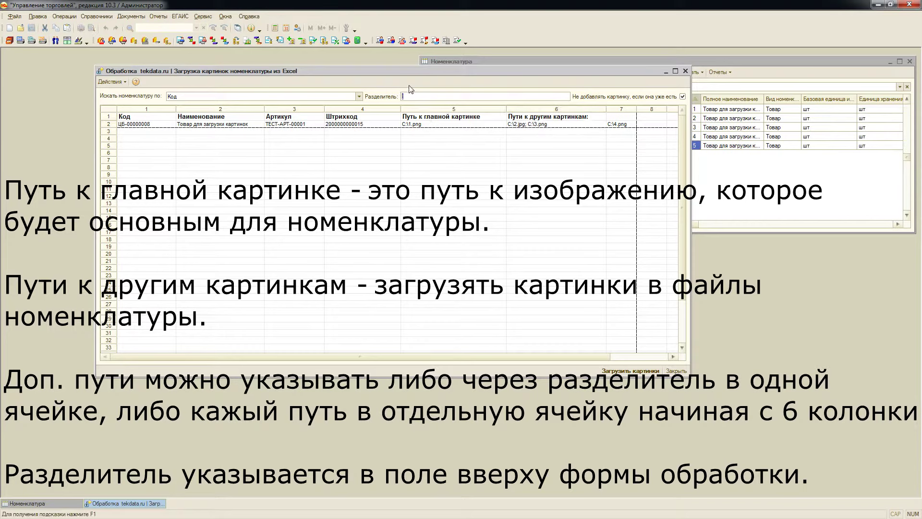
{"action": "double_click", "coordinate": [528, 125]}
{"action": "left_click", "coordinate": [527, 123]}
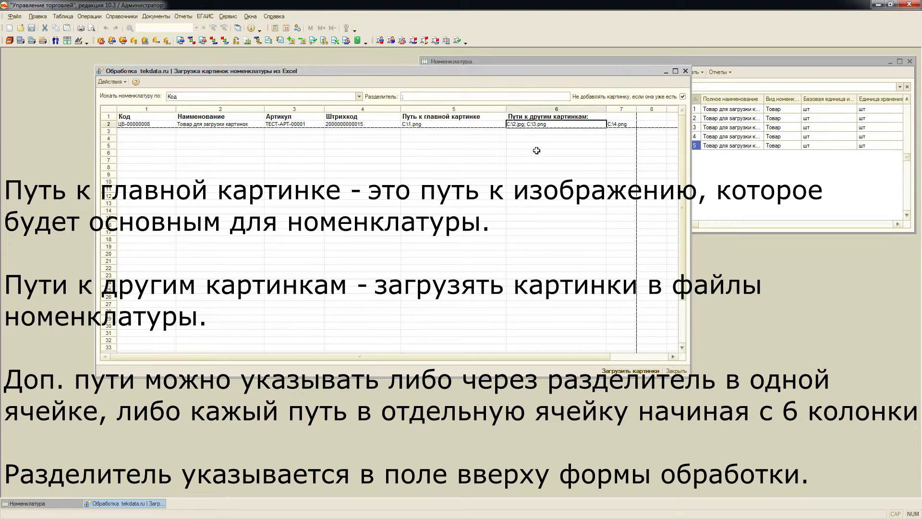
{"action": "left_click", "coordinate": [621, 125]}
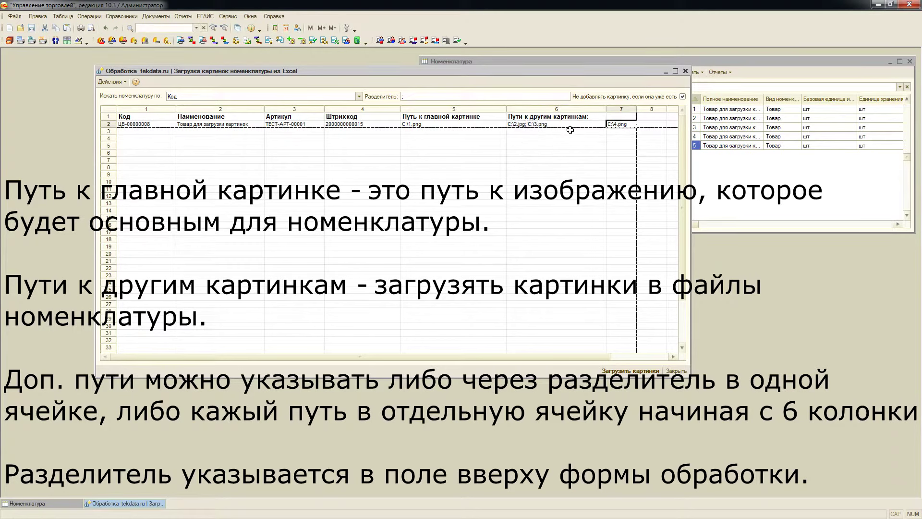
Move the path C:\4.png from column 7 of the example row into column 6, appended after a semicolon.
{"action": "double_click", "coordinate": [621, 123]}
{"action": "key", "text": "ctrl+c"}
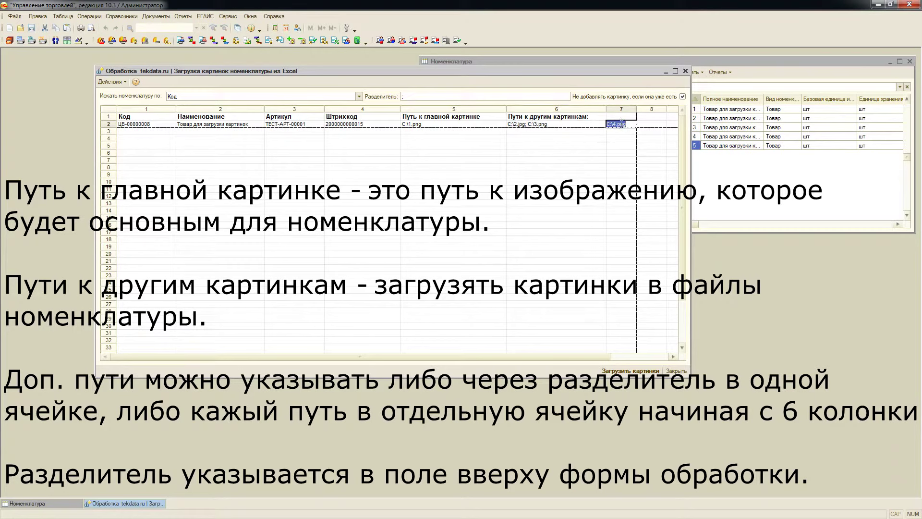
{"action": "left_click", "coordinate": [564, 125]}
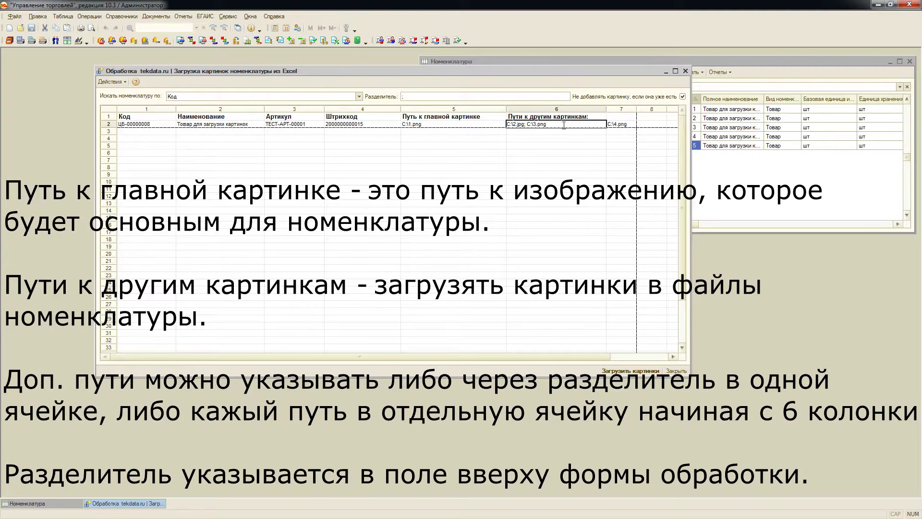
{"action": "type", "text": ";"}
{"action": "key", "text": "ctrl+v"}
{"action": "left_click", "coordinate": [623, 124]}
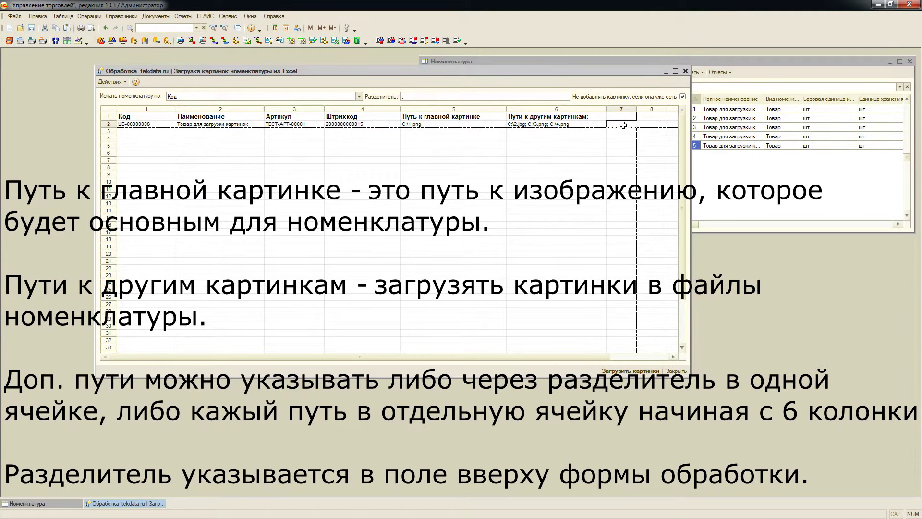
{"action": "left_click", "coordinate": [590, 179]}
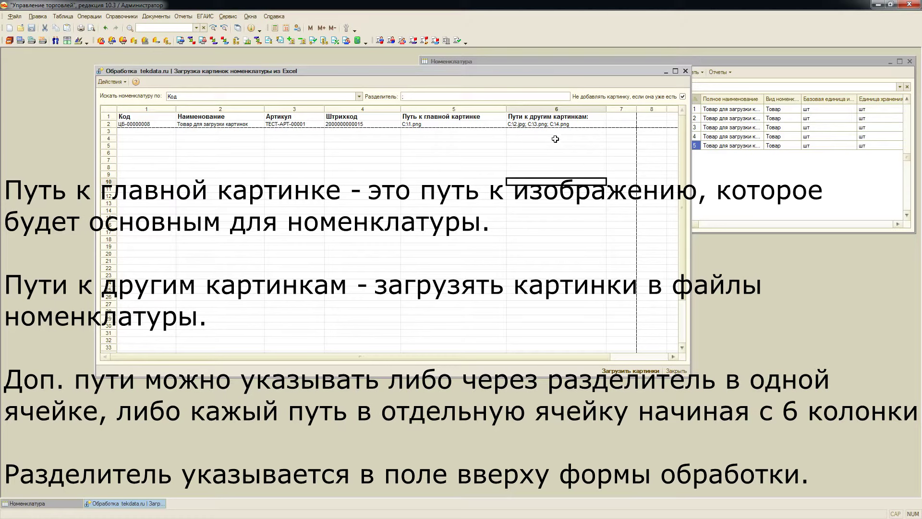
Move the paths C:\3.png and C:\4.png out of column 6 of the example row into column 7.
{"action": "left_click", "coordinate": [553, 124]}
{"action": "double_click", "coordinate": [552, 124]}
{"action": "left_click_drag", "start_coordinate": [527, 125], "coordinate": [578, 125]}
{"action": "key", "text": "ctrl+c"}
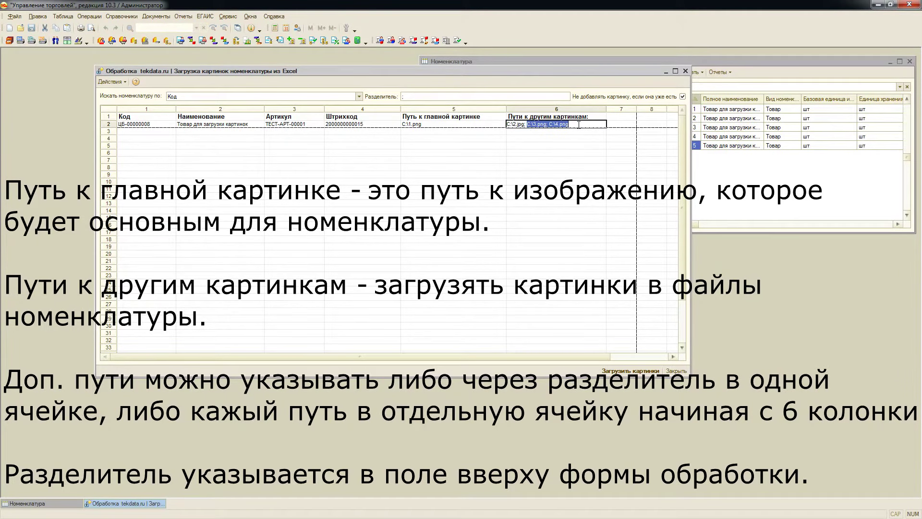
{"action": "key", "text": "Delete"}
{"action": "left_click", "coordinate": [624, 125]}
{"action": "key", "text": "ctrl+v"}
Move C:\4.png from column 7 of the example row into column 8, keeping only C:\3.png in column 7.
{"action": "double_click", "coordinate": [628, 125]}
{"action": "left_click_drag", "start_coordinate": [628, 125], "coordinate": [650, 125]}
{"action": "key", "text": "ctrl+c"}
{"action": "key", "text": "BackSpace"}
{"action": "key", "text": "BackSpace"}
{"action": "key", "text": "BackSpace"}
{"action": "key", "text": "Tab"}
{"action": "key", "text": "ctrl+v"}
{"action": "left_click", "coordinate": [608, 167]}
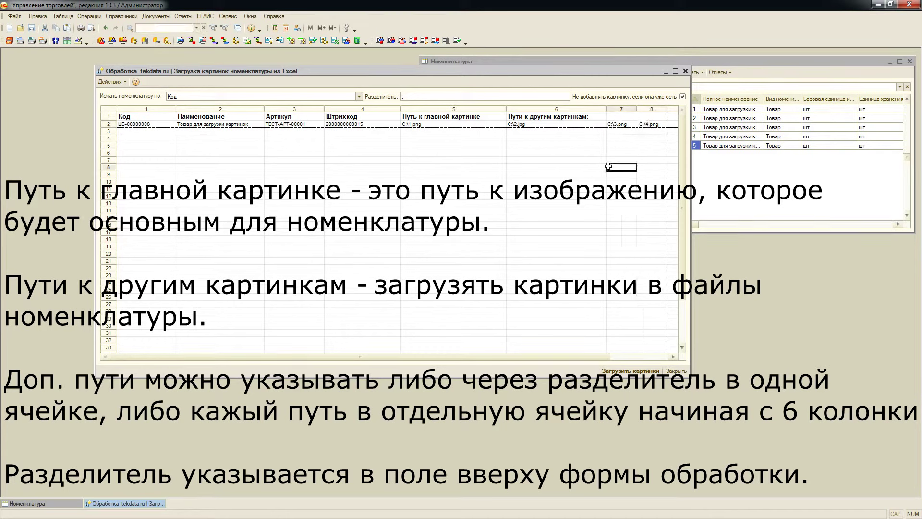
Clear the example data in row 2 of the image-loading table, keeping the header row.
{"action": "left_click", "coordinate": [499, 131]}
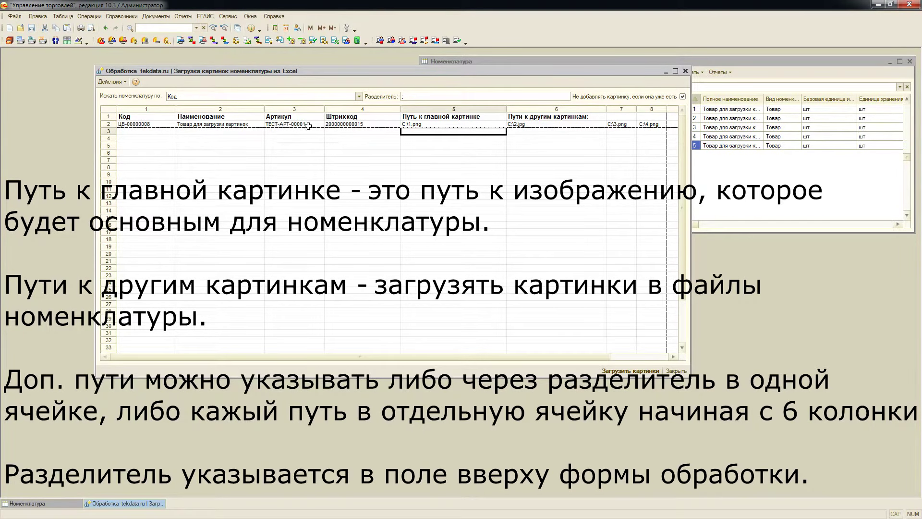
{"action": "left_click", "coordinate": [110, 124]}
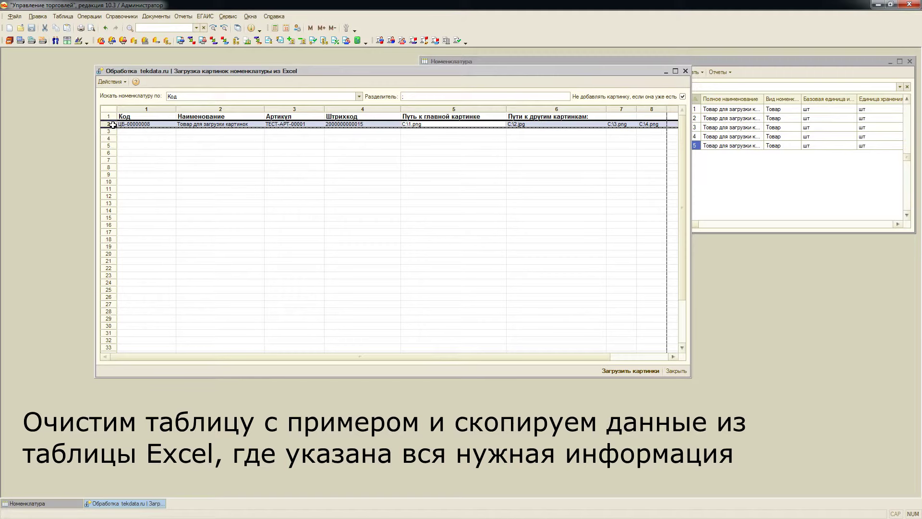
{"action": "key", "text": "Delete"}
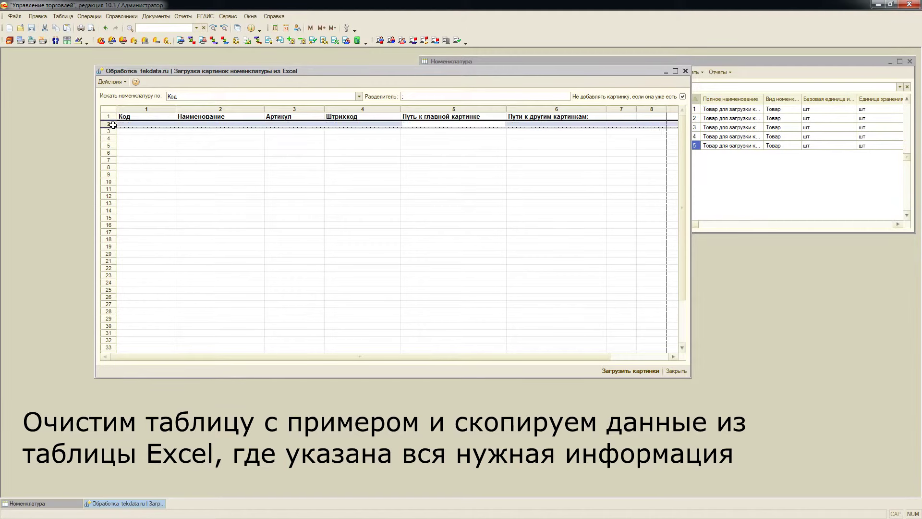
{"action": "left_click", "coordinate": [158, 167]}
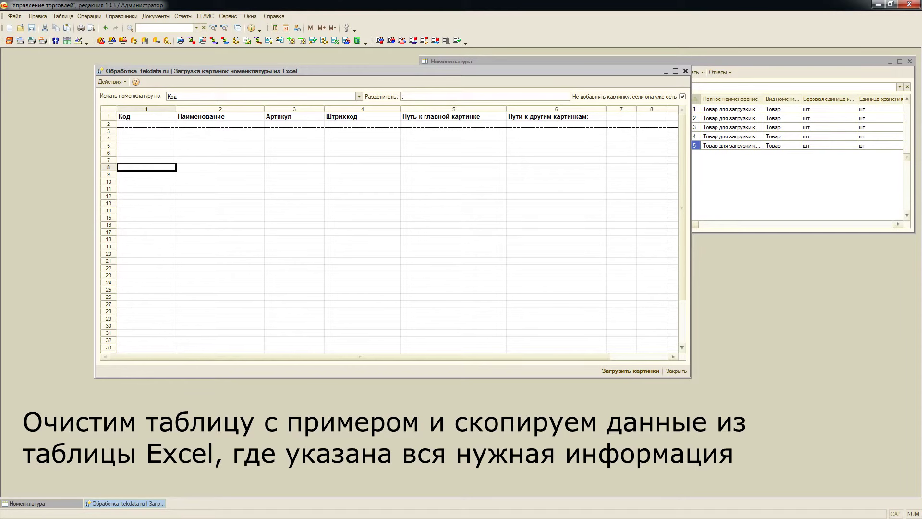
Switch to the Excel workbook, widen column A slightly, and copy the item data in A2:G6.
{"action": "key", "text": "alt+Tab"}
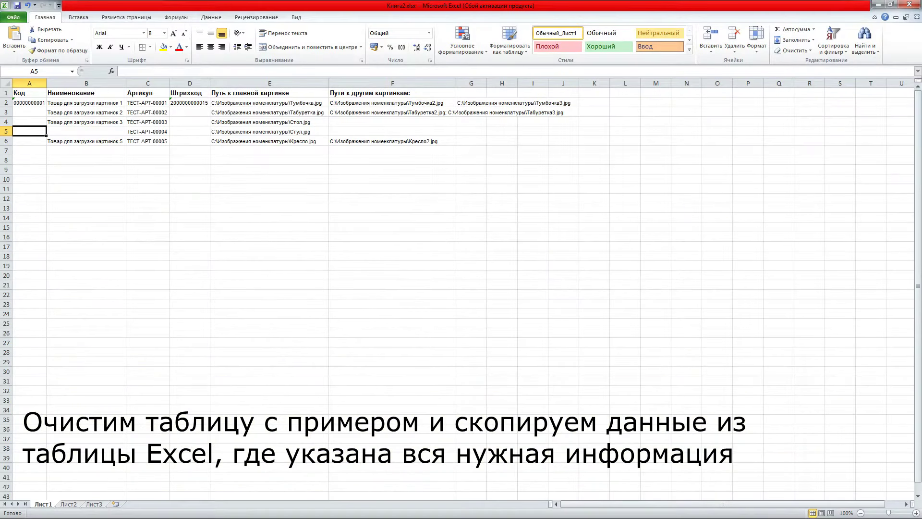
{"action": "left_click_drag", "start_coordinate": [47, 84], "coordinate": [52, 84]}
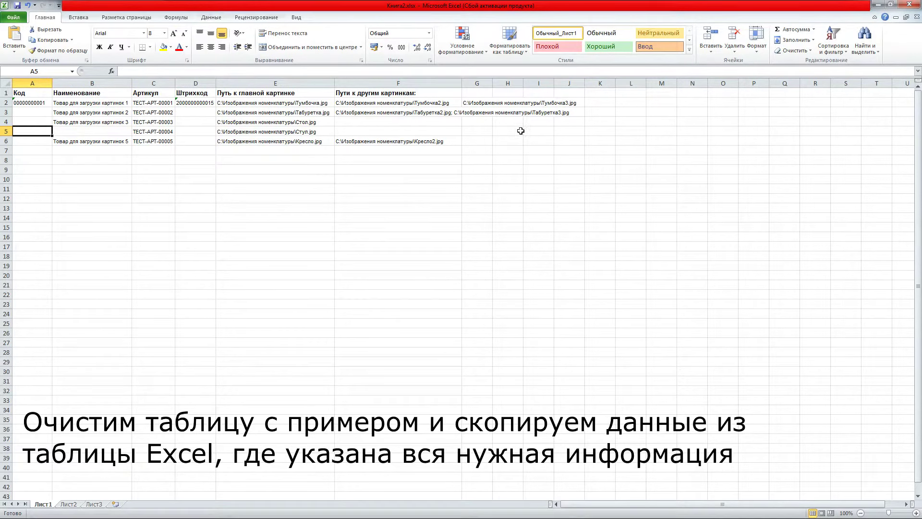
{"action": "left_click_drag", "start_coordinate": [39, 103], "coordinate": [473, 140]}
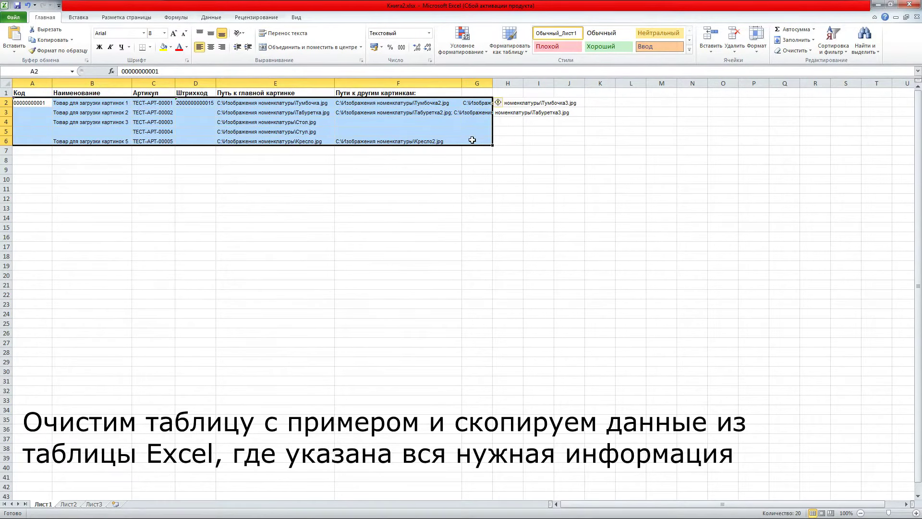
{"action": "right_click", "coordinate": [447, 116]}
{"action": "left_click", "coordinate": [481, 130]}
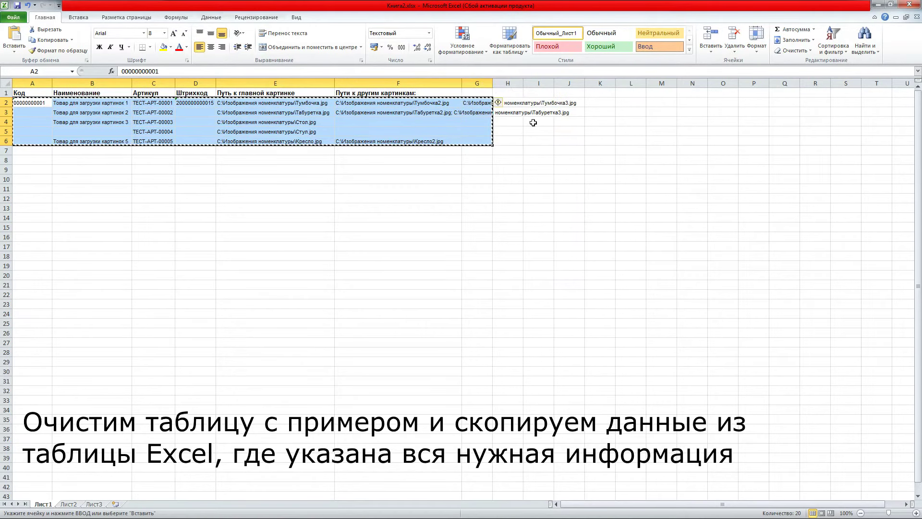
Return to 1C and paste the copied Excel item data into the image-loading table starting at row 2, column 1.
{"action": "left_click", "coordinate": [877, 4]}
{"action": "left_click", "coordinate": [133, 125]}
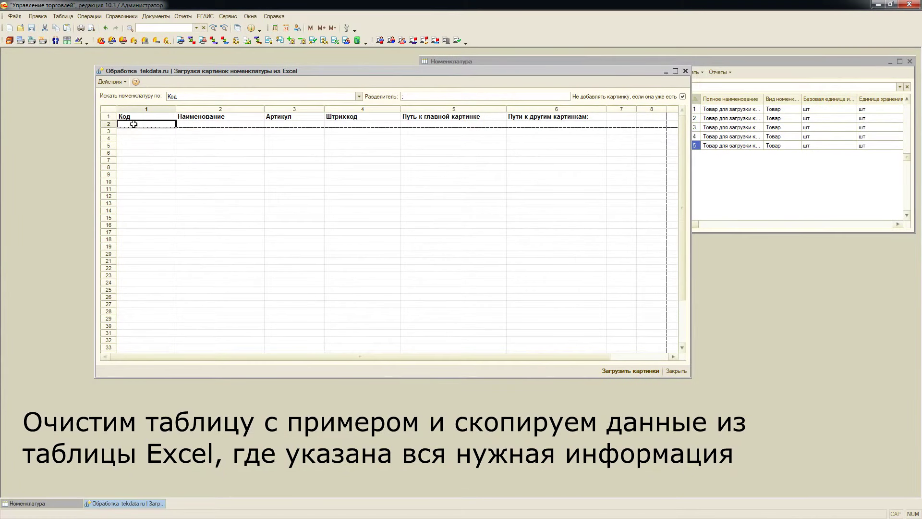
{"action": "right_click", "coordinate": [133, 124]}
{"action": "left_click", "coordinate": [155, 153]}
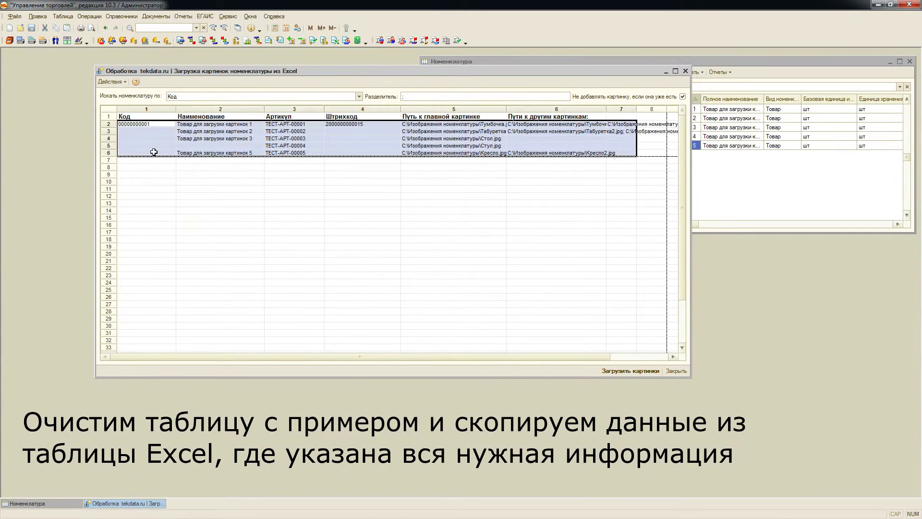
{"action": "left_click", "coordinate": [245, 202]}
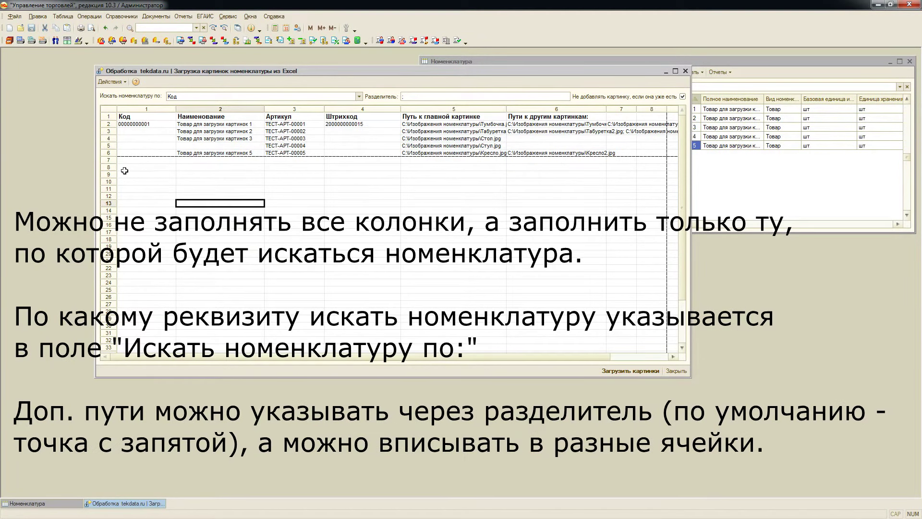
Enlarge the image-loading window on both sides and widen columns 5, 6 and 7 to fit the full image paths.
{"action": "left_click_drag", "start_coordinate": [94, 168], "coordinate": [23, 171]}
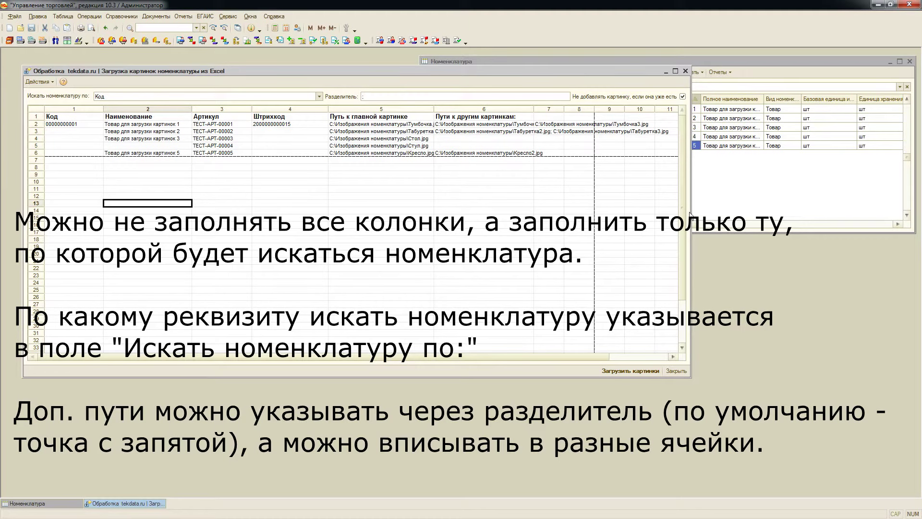
{"action": "left_click_drag", "start_coordinate": [690, 214], "coordinate": [859, 213]}
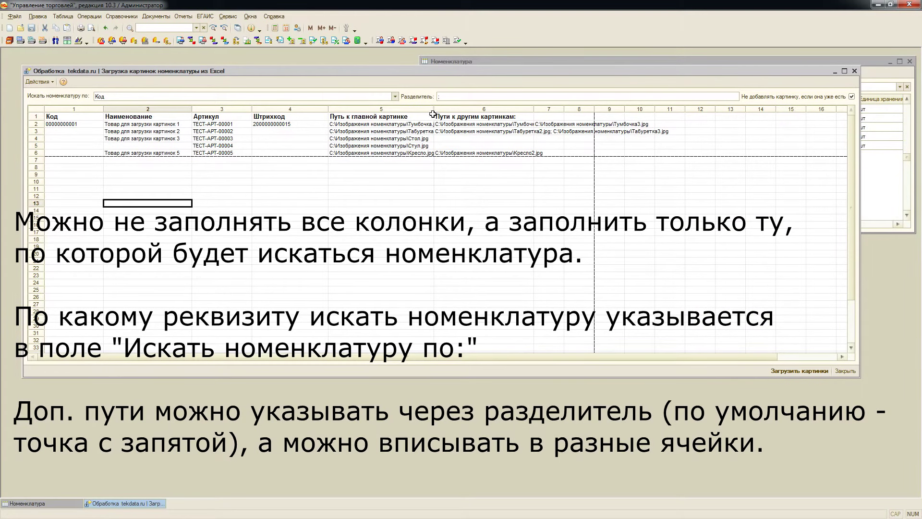
{"action": "left_click_drag", "start_coordinate": [433, 109], "coordinate": [446, 109]}
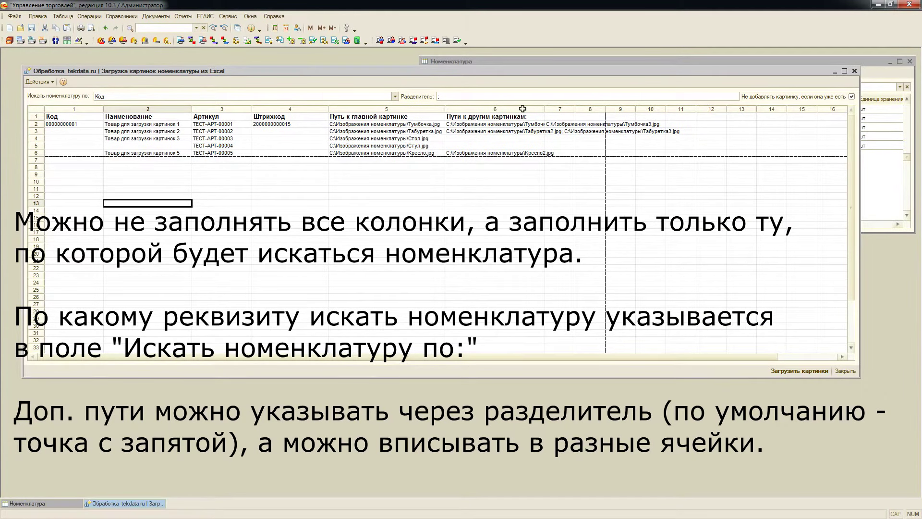
{"action": "left_click_drag", "start_coordinate": [546, 109], "coordinate": [685, 109]}
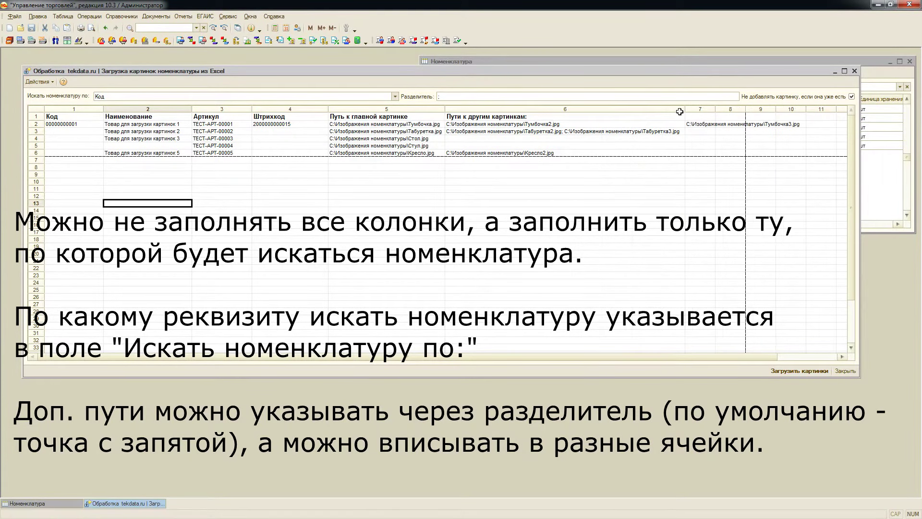
{"action": "double_click", "coordinate": [714, 109]}
{"action": "left_click", "coordinate": [699, 193]}
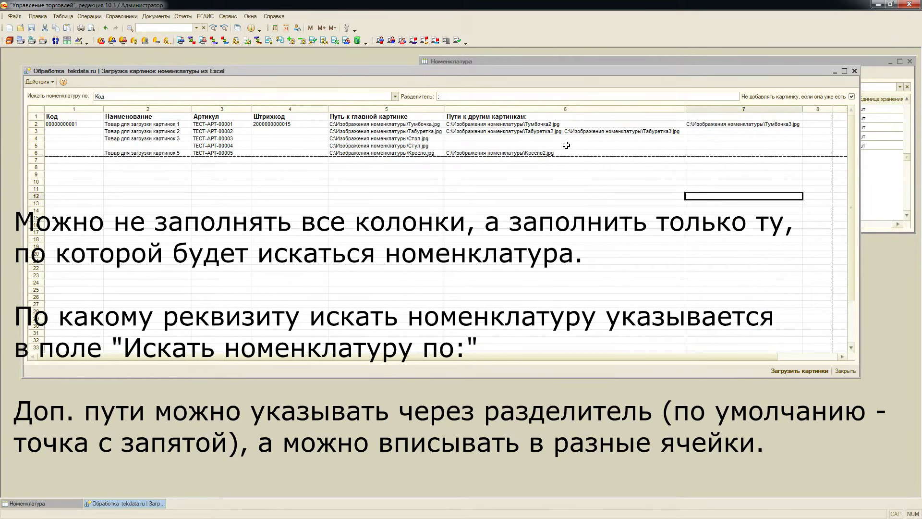
Review the pasted codes, names, article numbers, barcodes, main image paths and additional image paths column by column.
{"action": "left_click", "coordinate": [79, 124]}
{"action": "left_click_drag", "start_coordinate": [78, 125], "coordinate": [79, 140]}
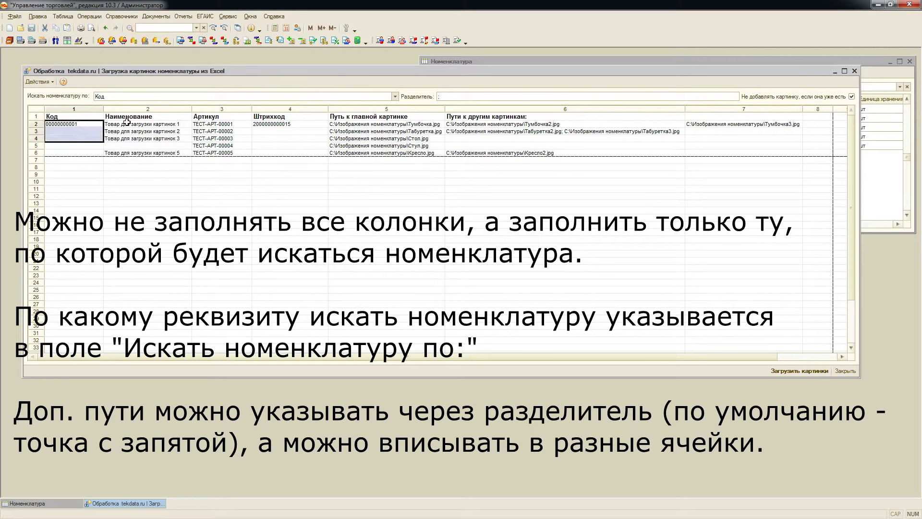
{"action": "left_click_drag", "start_coordinate": [126, 124], "coordinate": [128, 153]}
{"action": "left_click_drag", "start_coordinate": [195, 126], "coordinate": [199, 154]}
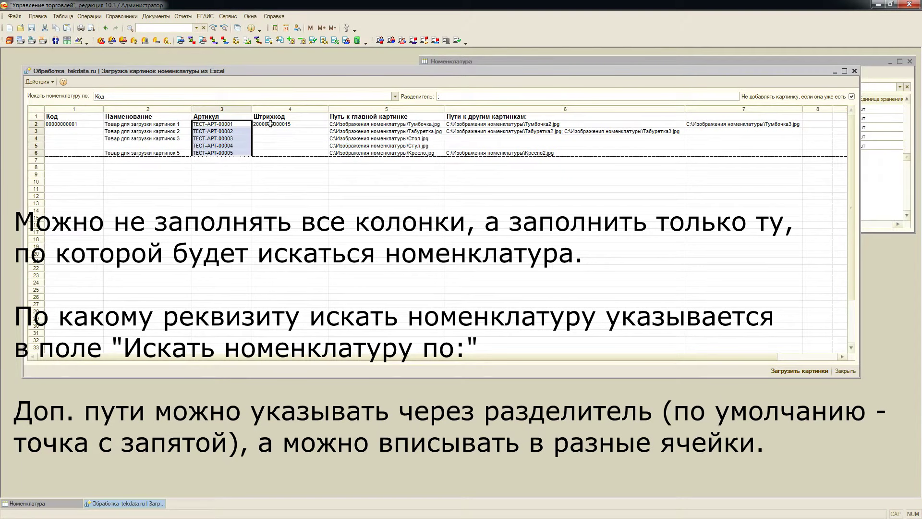
{"action": "left_click_drag", "start_coordinate": [271, 124], "coordinate": [274, 154]}
{"action": "left_click_drag", "start_coordinate": [368, 125], "coordinate": [370, 153]}
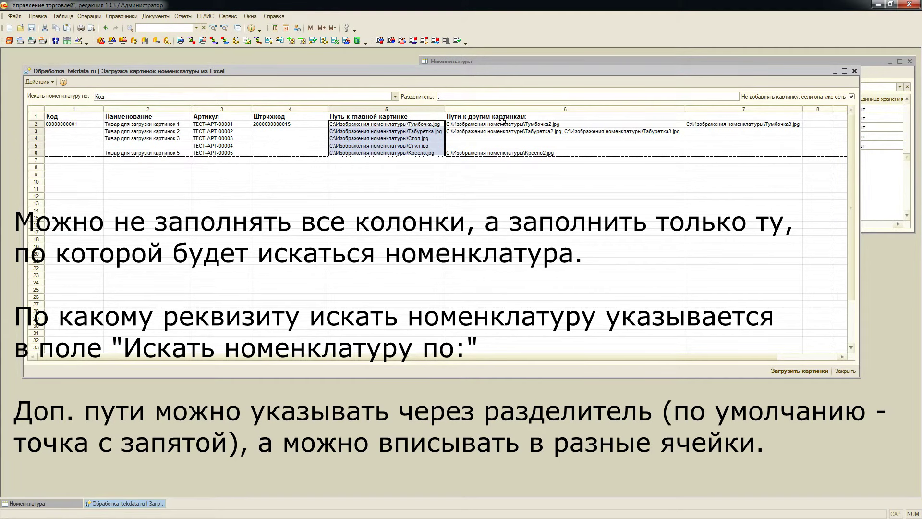
{"action": "left_click_drag", "start_coordinate": [502, 124], "coordinate": [508, 152]}
Compare the additional paths separated by a semicolon in row 3 with the paths in separate cells in row 2, checking the Разделитель value.
{"action": "left_click", "coordinate": [556, 133]}
{"action": "double_click", "coordinate": [564, 133]}
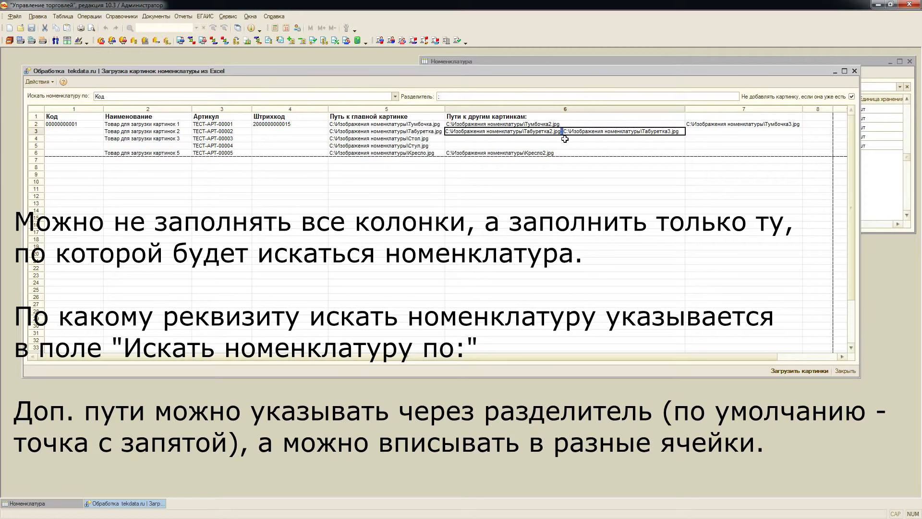
{"action": "left_click", "coordinate": [454, 98]}
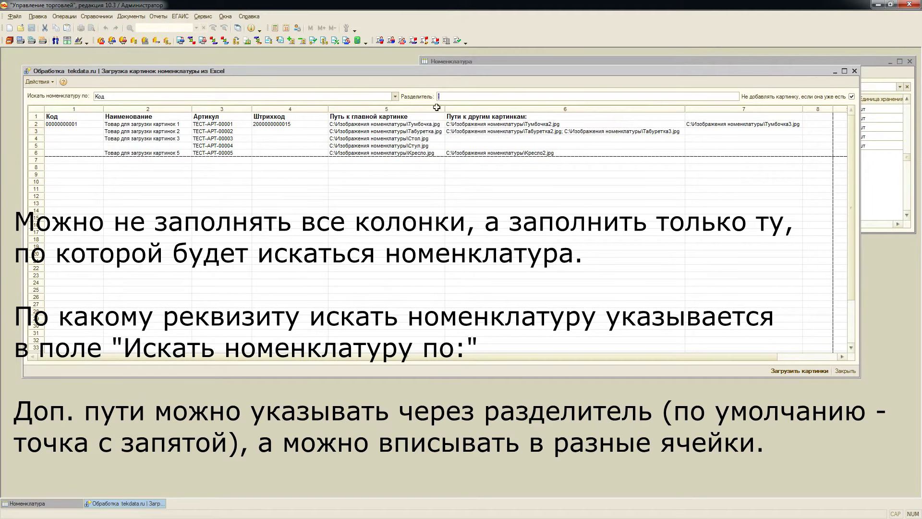
{"action": "left_click", "coordinate": [469, 125]}
{"action": "left_click", "coordinate": [701, 124]}
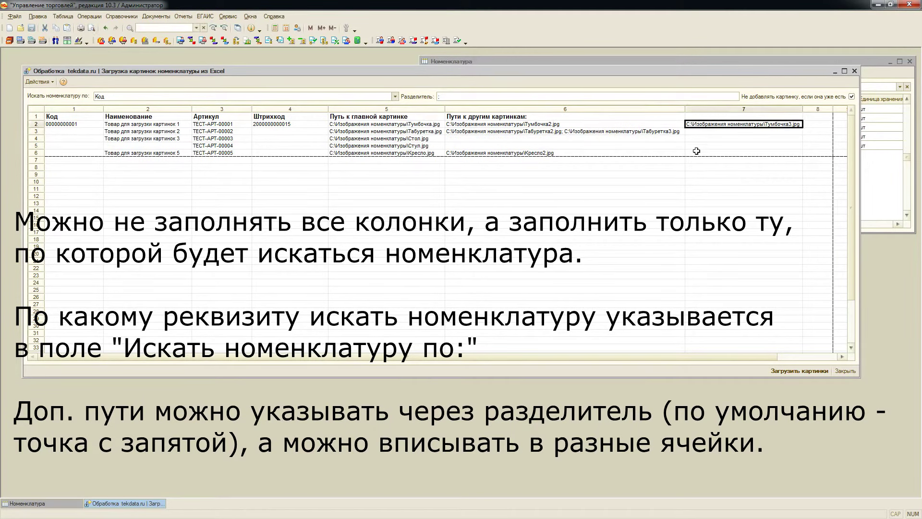
{"action": "left_click", "coordinate": [431, 146]}
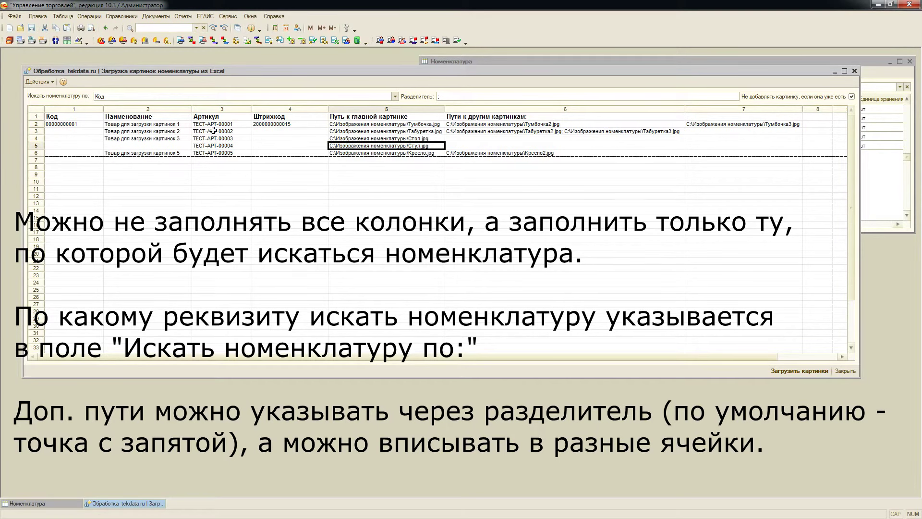
Set Искать номенклатуру по to Артикул so items are matched by the article numbers in column 3.
{"action": "left_click_drag", "start_coordinate": [213, 124], "coordinate": [213, 153]}
{"action": "left_click", "coordinate": [393, 97]}
{"action": "left_click", "coordinate": [118, 124]}
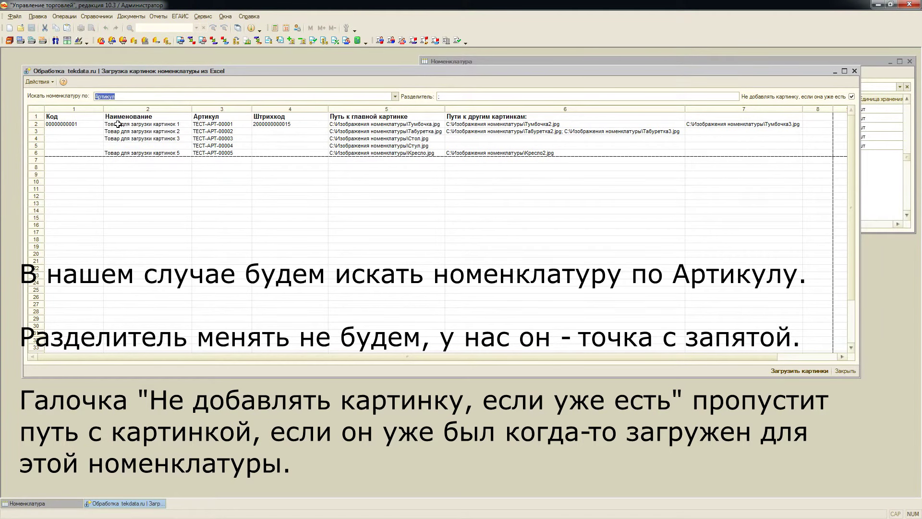
{"action": "left_click", "coordinate": [119, 131]}
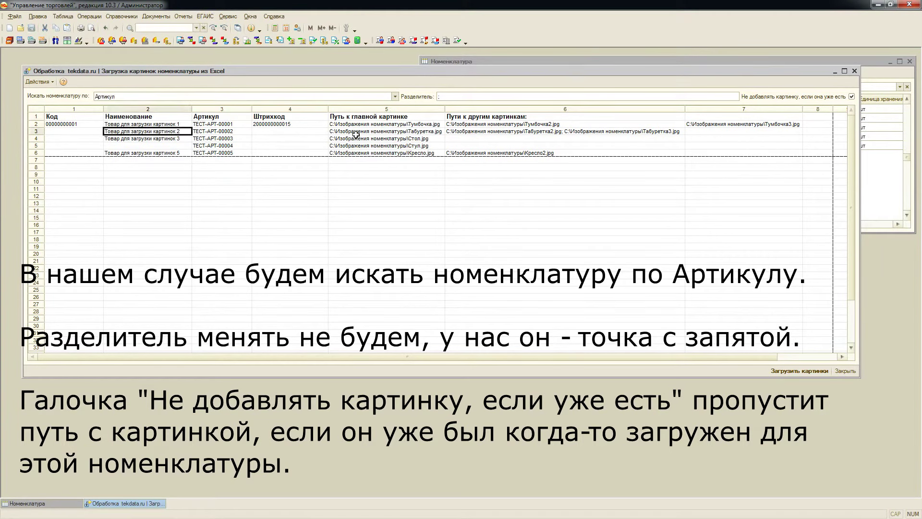
Load the images with the option Не добавлять картинку, если она уже есть enabled.
{"action": "left_click", "coordinate": [851, 97]}
{"action": "left_click", "coordinate": [852, 97]}
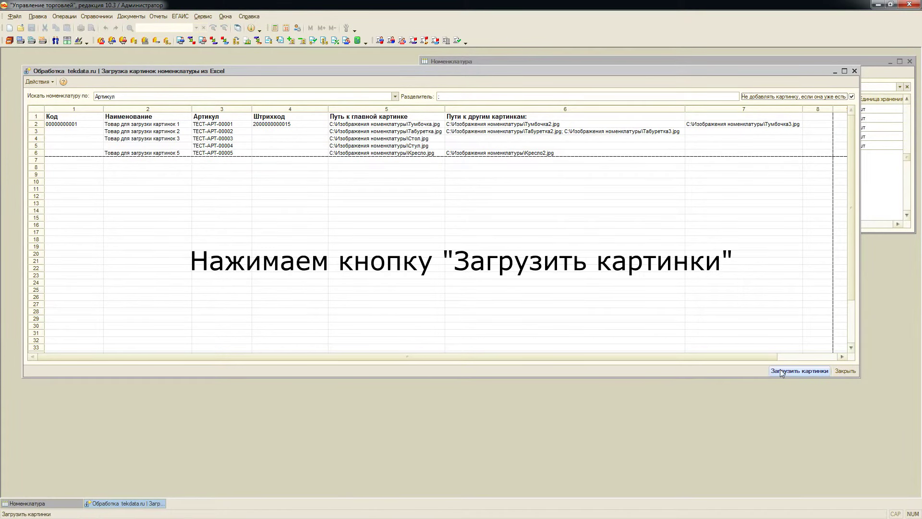
{"action": "left_click", "coordinate": [793, 371]}
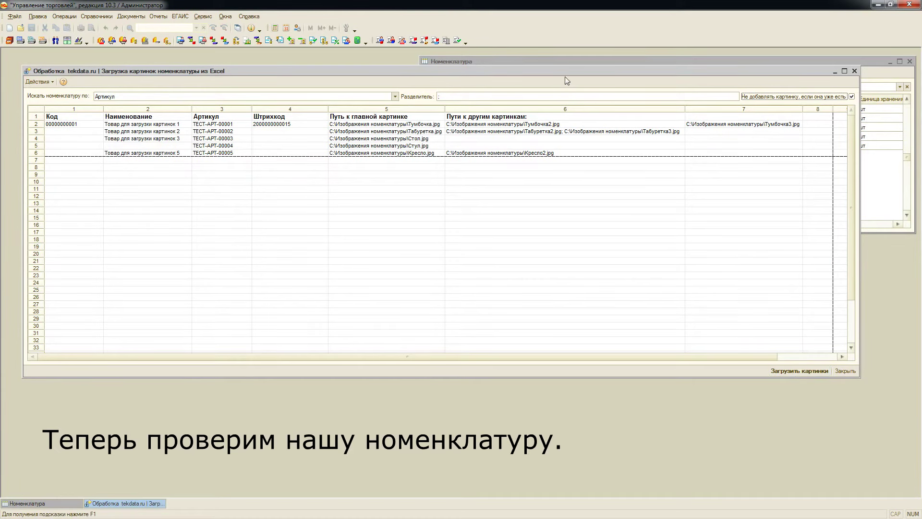
Bring the Номенклатура list forward and examine the card and attached images of Товар для загрузки картинок 1, including Тумбочка2.jpg and Тумбочка3.jpg.
{"action": "left_click", "coordinate": [567, 61]}
{"action": "left_click_drag", "start_coordinate": [568, 60], "coordinate": [500, 58]}
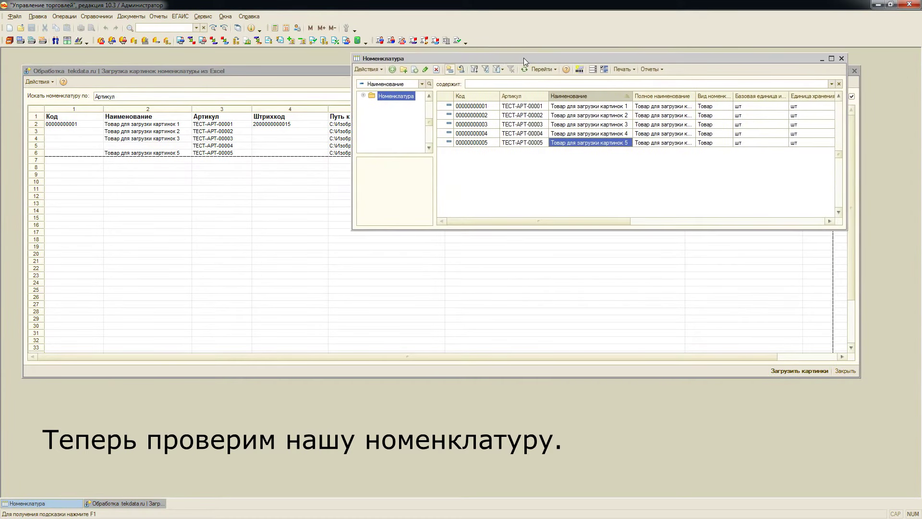
{"action": "double_click", "coordinate": [591, 107]}
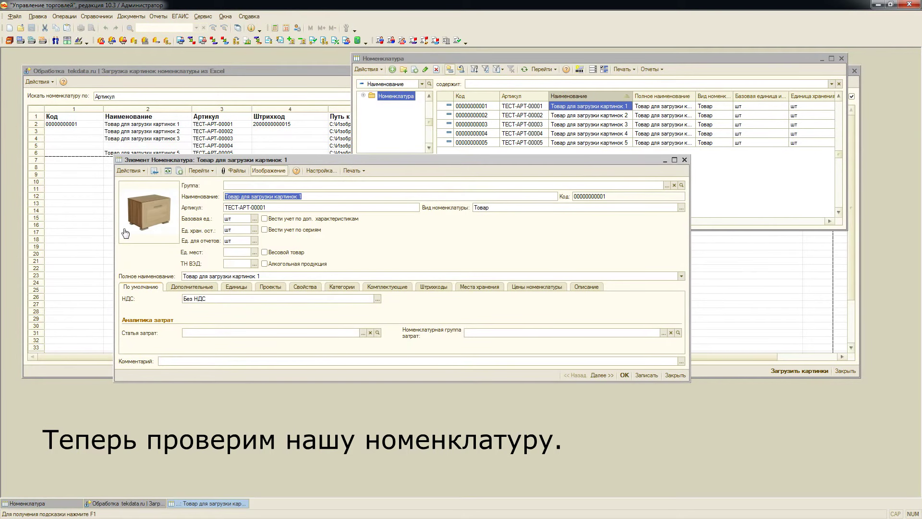
{"action": "left_click", "coordinate": [235, 170]}
{"action": "left_click", "coordinate": [227, 129]}
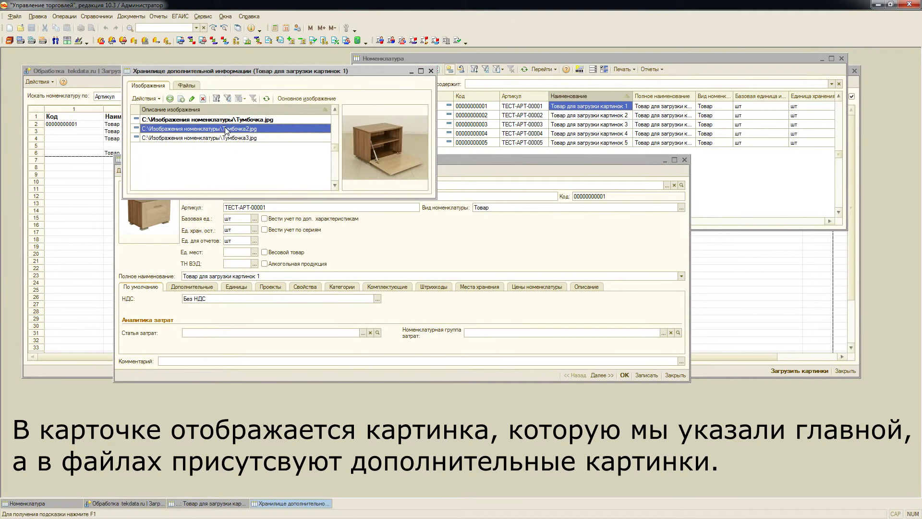
{"action": "left_click", "coordinate": [230, 138]}
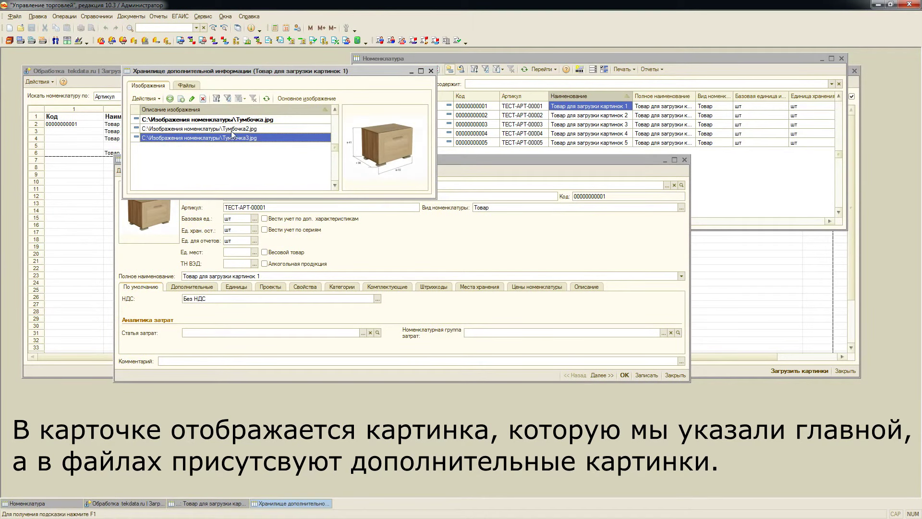
{"action": "left_click", "coordinate": [232, 131]}
{"action": "left_click", "coordinate": [236, 122]}
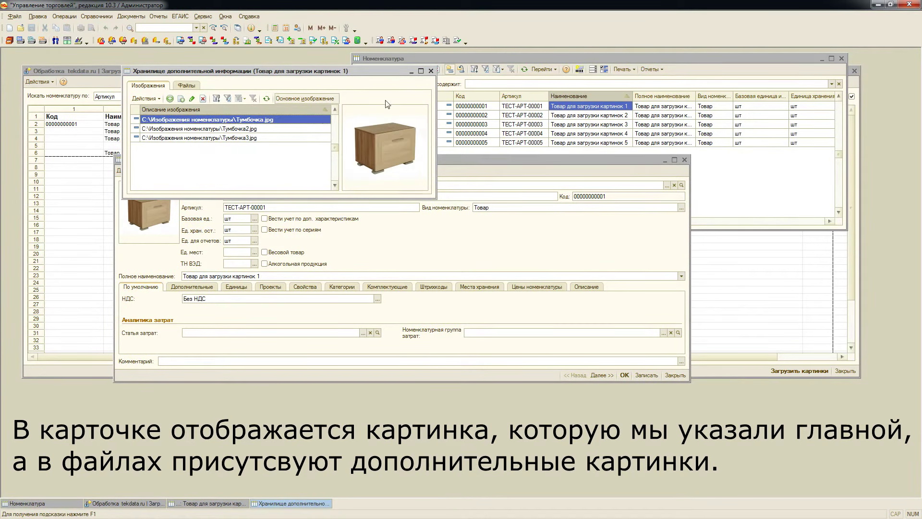
{"action": "left_click", "coordinate": [431, 71]}
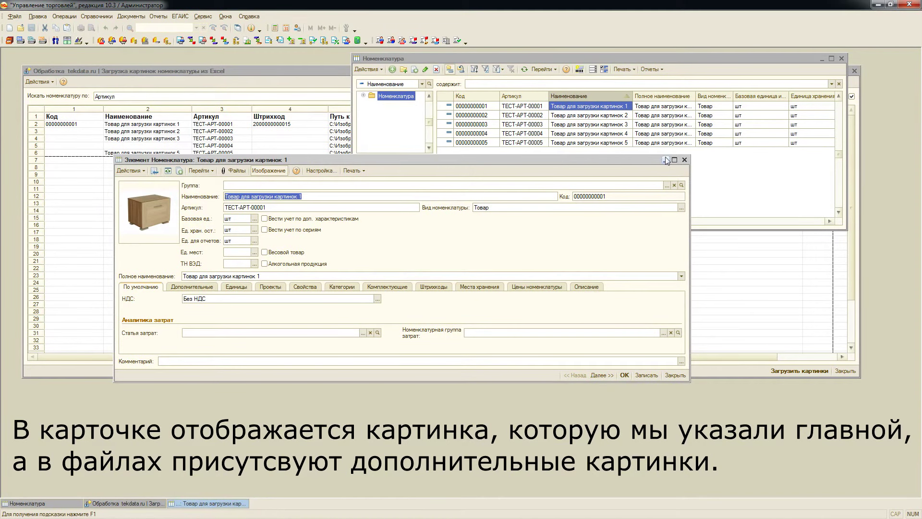
{"action": "left_click", "coordinate": [682, 160]}
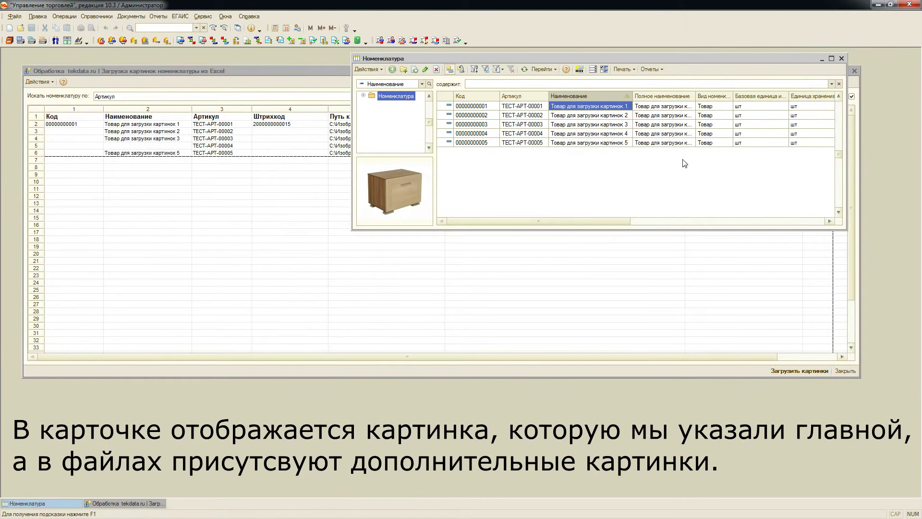
Examine the card and attached images of Товар для загрузки картинок 2, including Табуретка2.jpg and Табуретка3.jpg, and close them.
{"action": "left_click", "coordinate": [594, 120]}
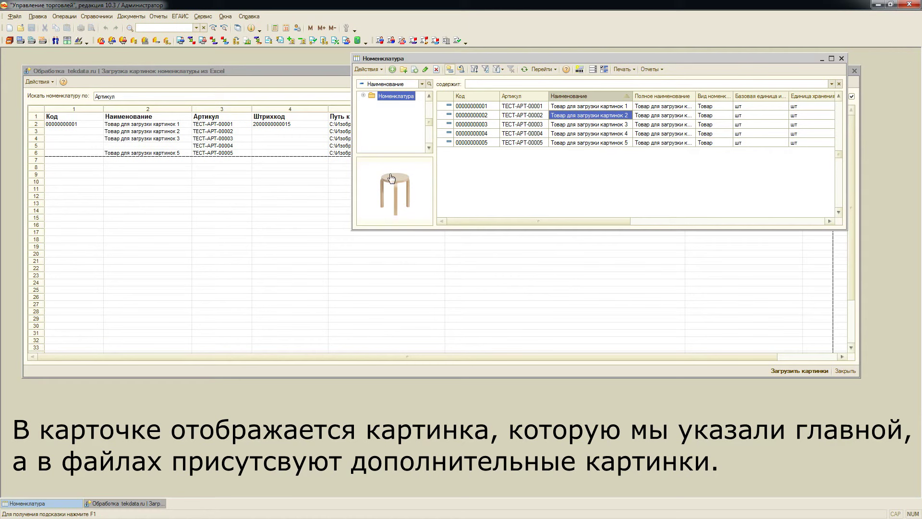
{"action": "double_click", "coordinate": [568, 120]}
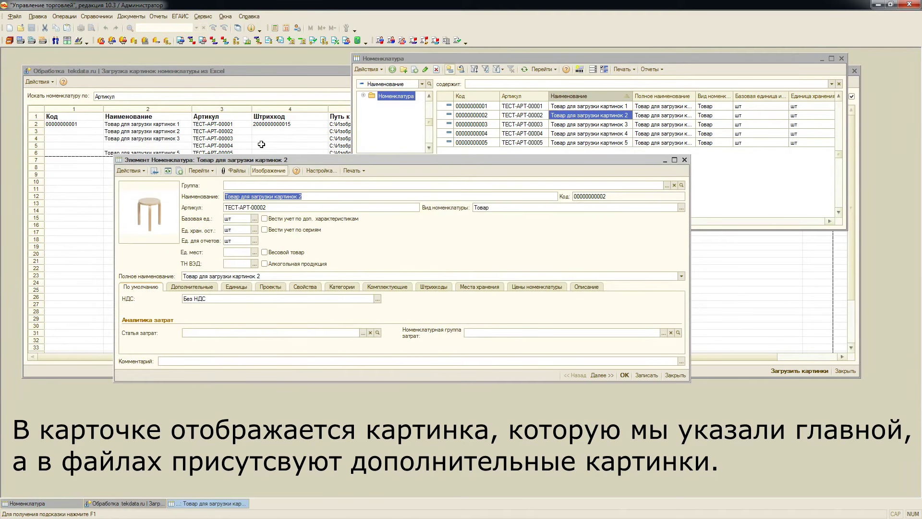
{"action": "left_click", "coordinate": [243, 170]}
{"action": "left_click", "coordinate": [247, 129]}
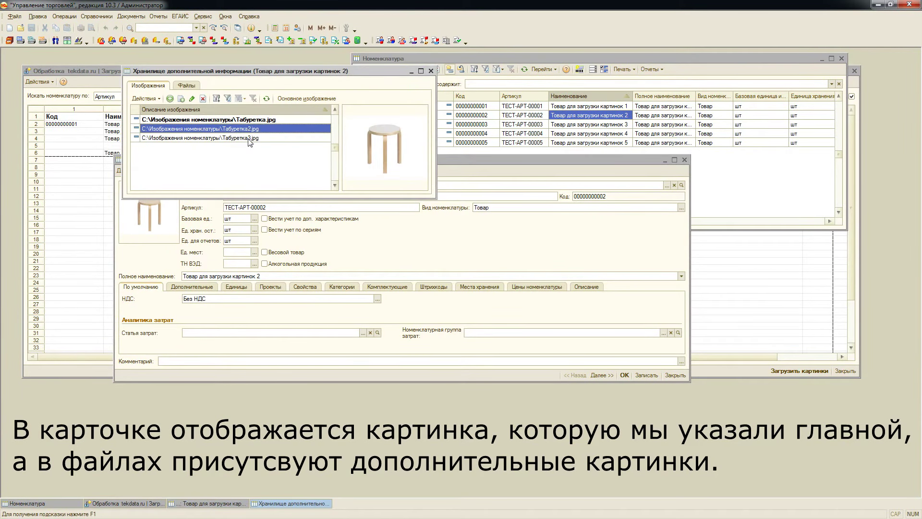
{"action": "left_click", "coordinate": [249, 138]}
{"action": "left_click", "coordinate": [431, 70]}
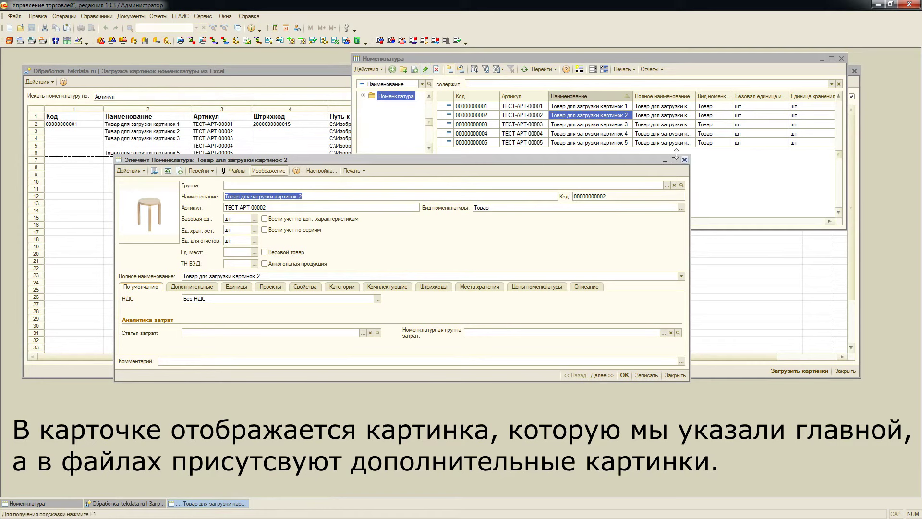
{"action": "left_click", "coordinate": [684, 159]}
Examine the card and attached images of Товар для загрузки картинок 3 and close them.
{"action": "double_click", "coordinate": [594, 125]}
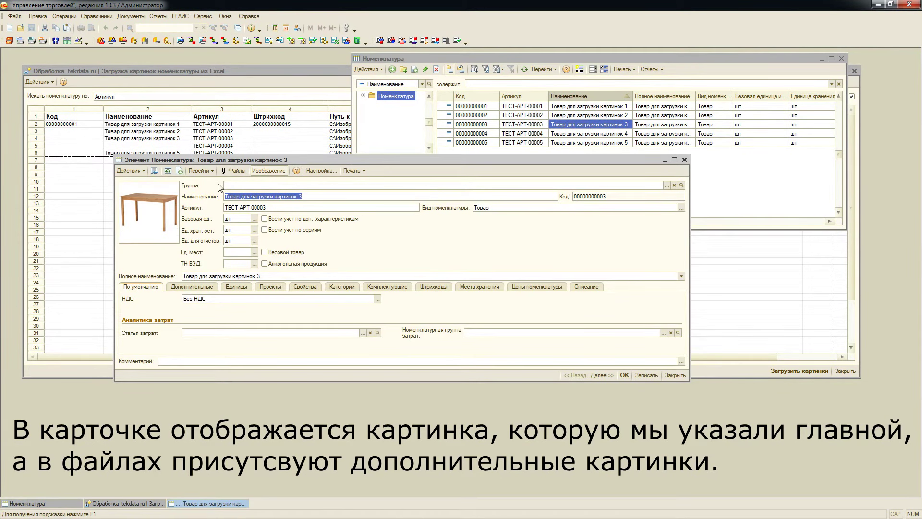
{"action": "left_click", "coordinate": [230, 170]}
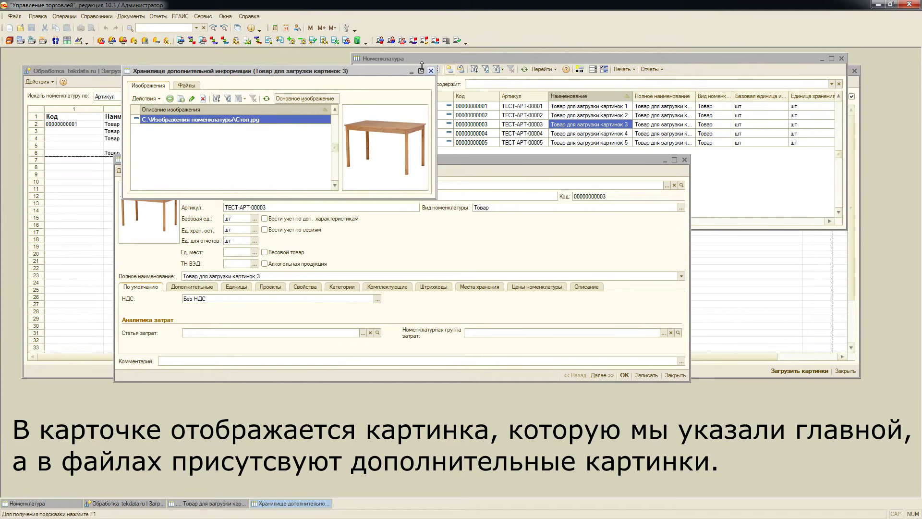
{"action": "left_click", "coordinate": [431, 71]}
{"action": "left_click", "coordinate": [685, 159]}
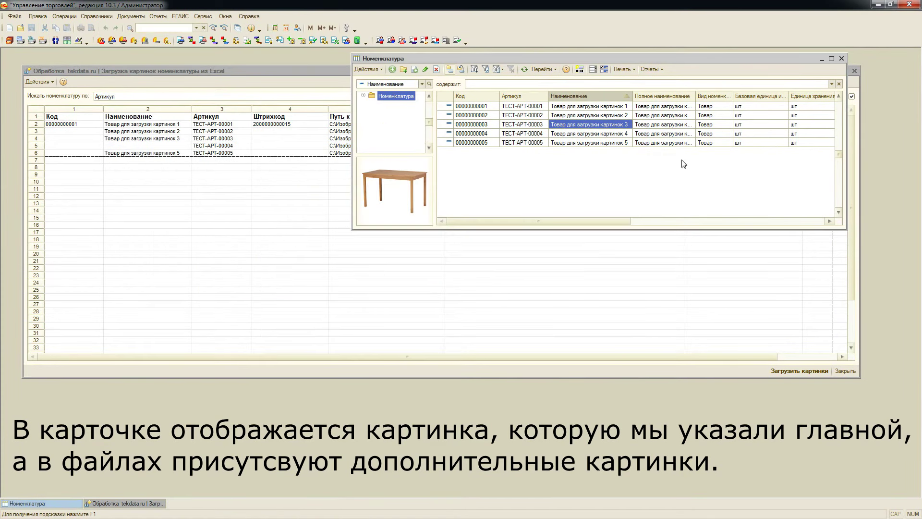
Examine the card of Товар для загрузки картинок 4 and the card and images Кресло.jpg and Кресло2.jpg of Товар для загрузки картинок 5, closing each.
{"action": "double_click", "coordinate": [571, 135]}
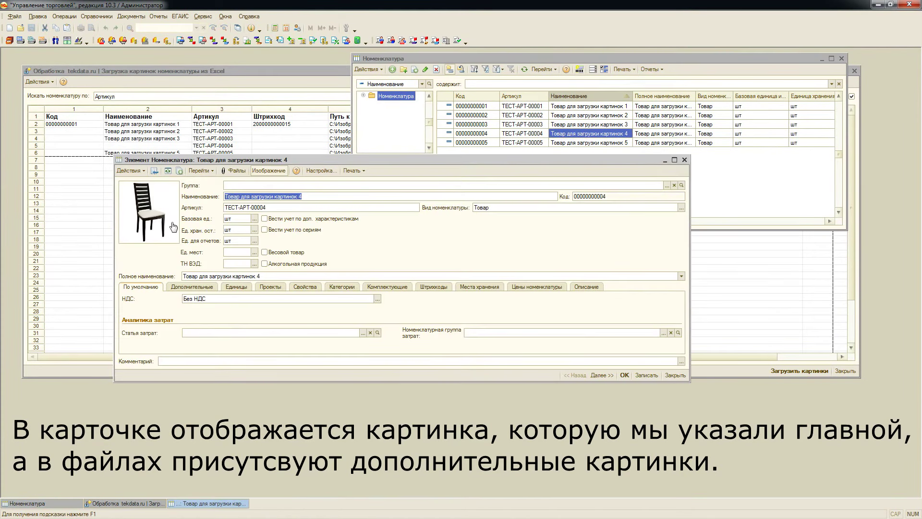
{"action": "left_click", "coordinate": [684, 160]}
{"action": "double_click", "coordinate": [591, 142]}
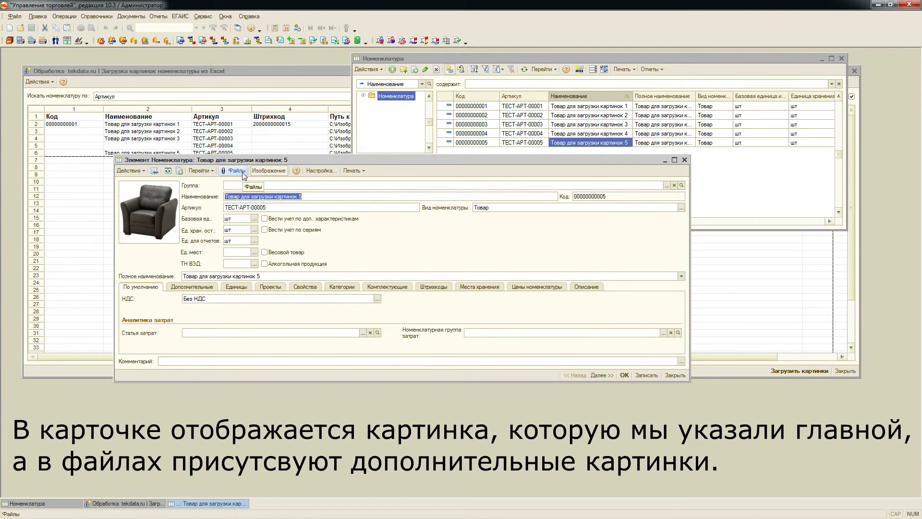
{"action": "left_click", "coordinate": [242, 172]}
{"action": "left_click", "coordinate": [243, 130]}
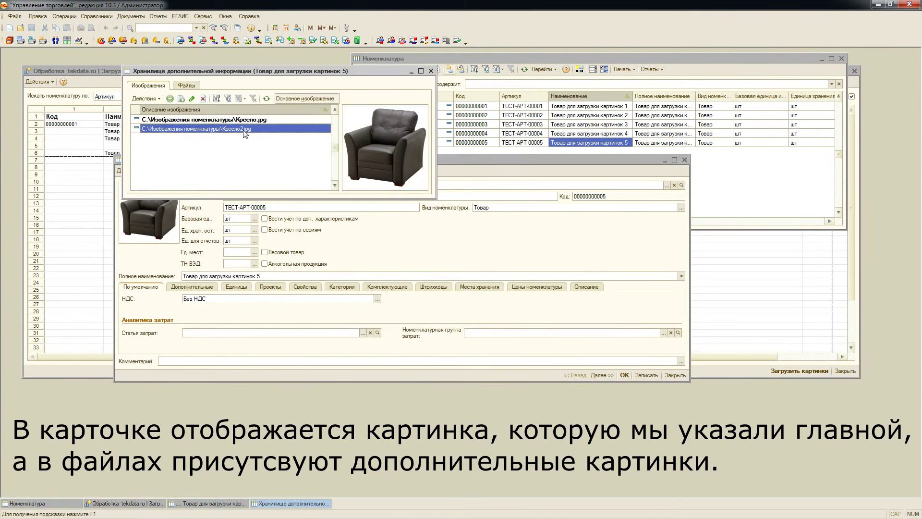
{"action": "left_click", "coordinate": [245, 120]}
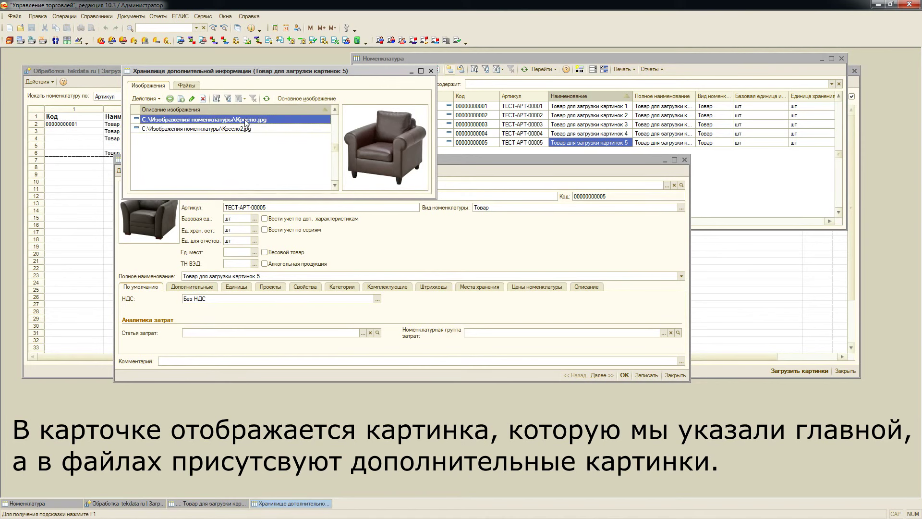
{"action": "left_click", "coordinate": [432, 71]}
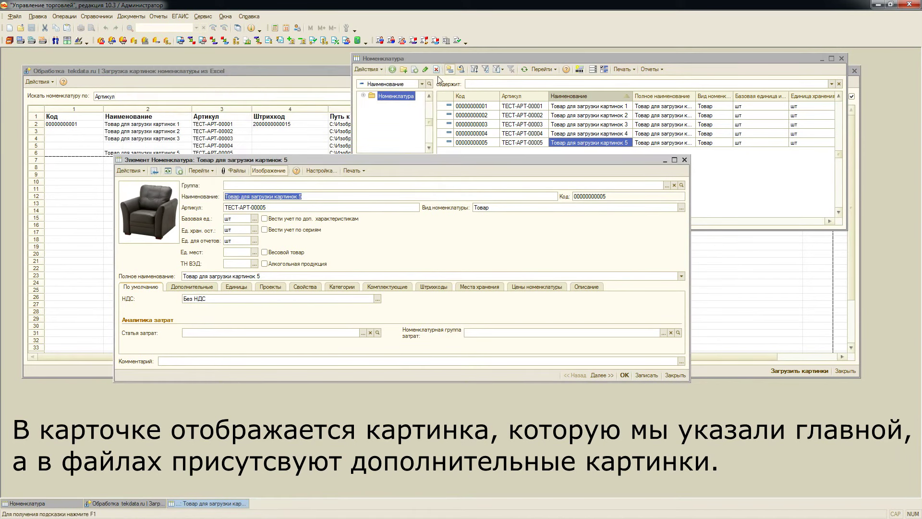
{"action": "left_click", "coordinate": [683, 160]}
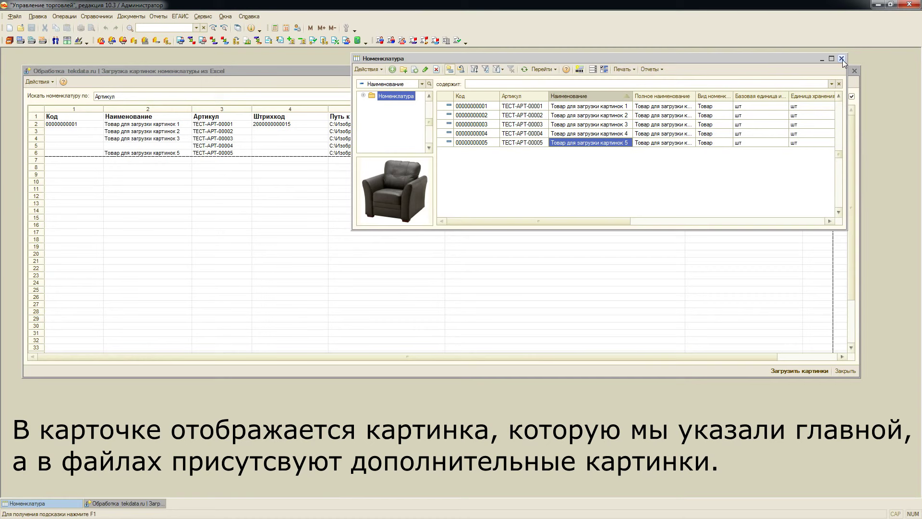
Preview the pictures of items 4 through 1 in the Номенклатура list, and close the list and the image-loading processing window.
{"action": "left_click", "coordinate": [566, 134]}
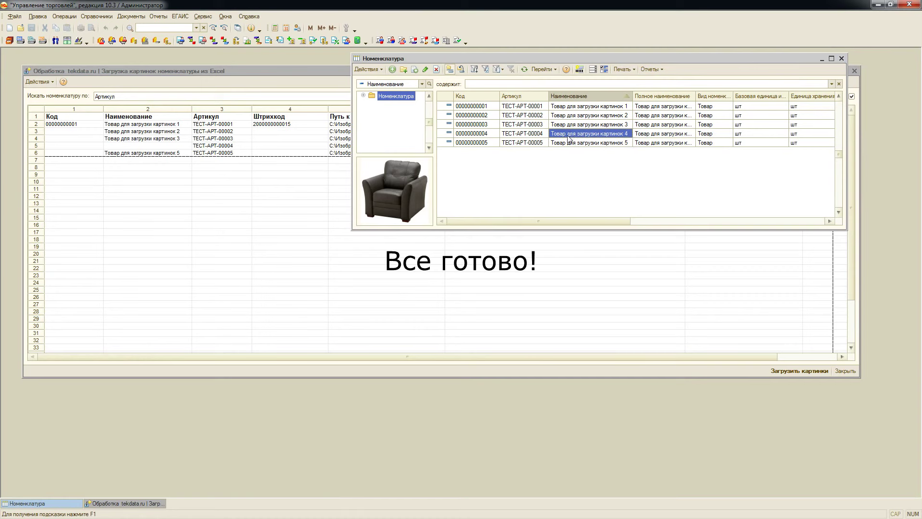
{"action": "left_click", "coordinate": [574, 124]}
{"action": "left_click", "coordinate": [576, 115]}
{"action": "left_click", "coordinate": [579, 106]}
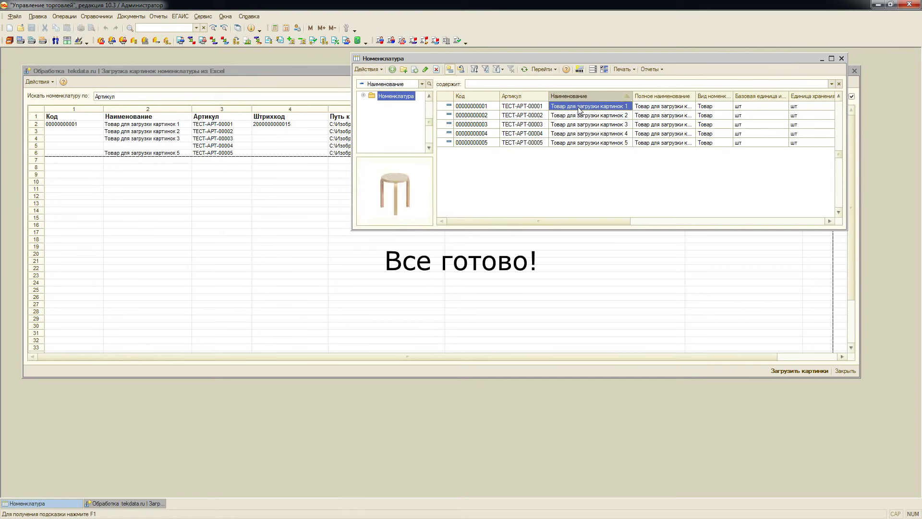
{"action": "left_click", "coordinate": [841, 58]}
{"action": "left_click", "coordinate": [855, 71]}
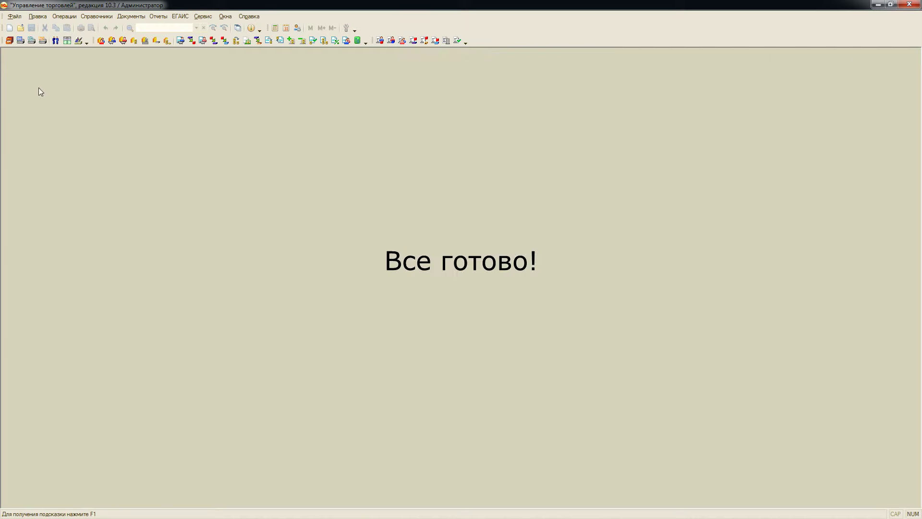